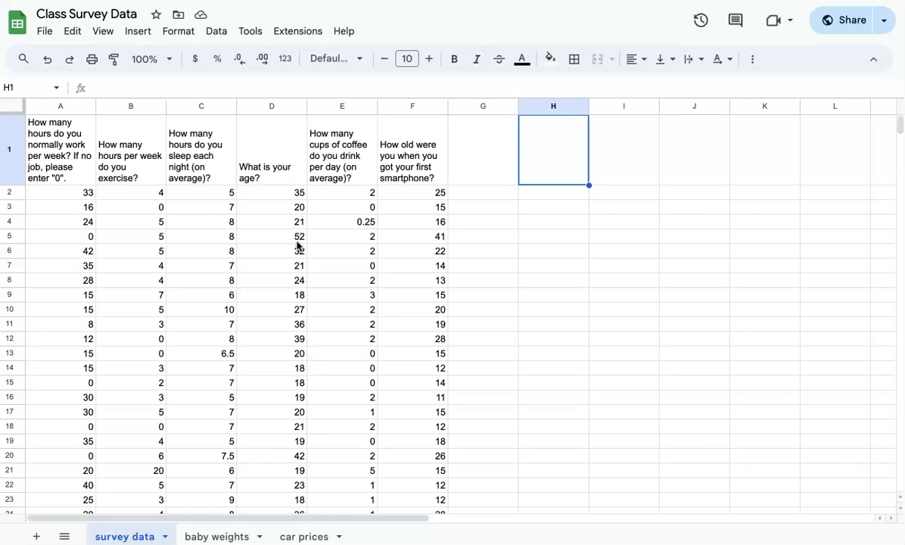
# - Compare the age question header in column D with the smartphone question header
pyautogui.click(401, 147)
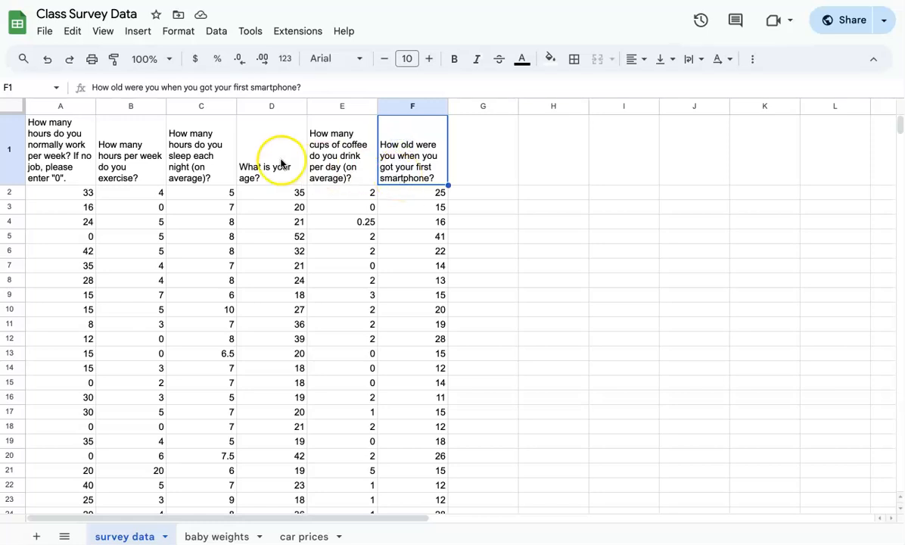
pyautogui.click(268, 180)
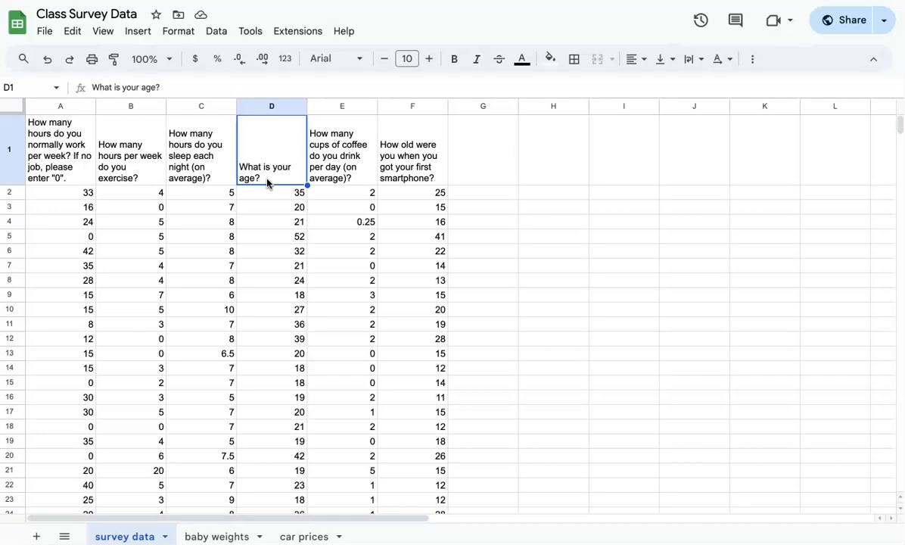
pyautogui.click(407, 174)
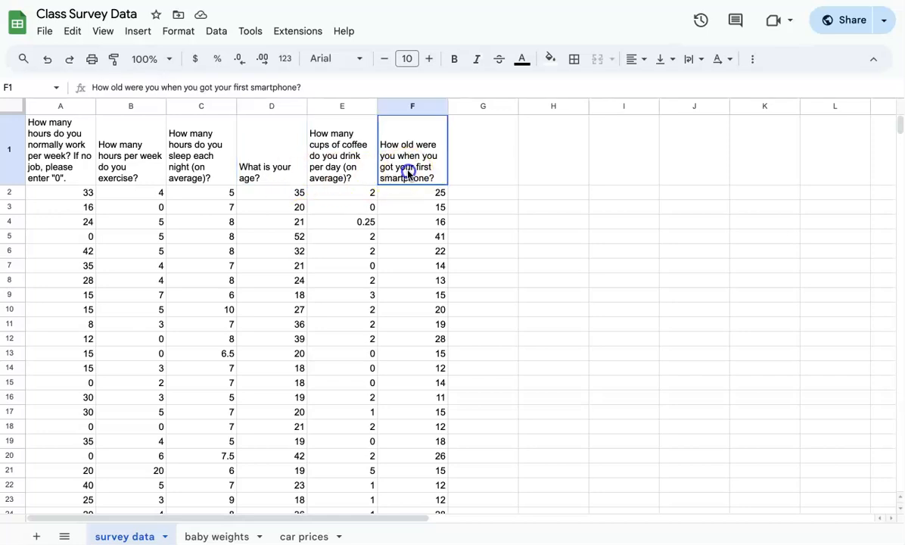
pyautogui.click(276, 158)
pyautogui.doubleClick(275, 146)
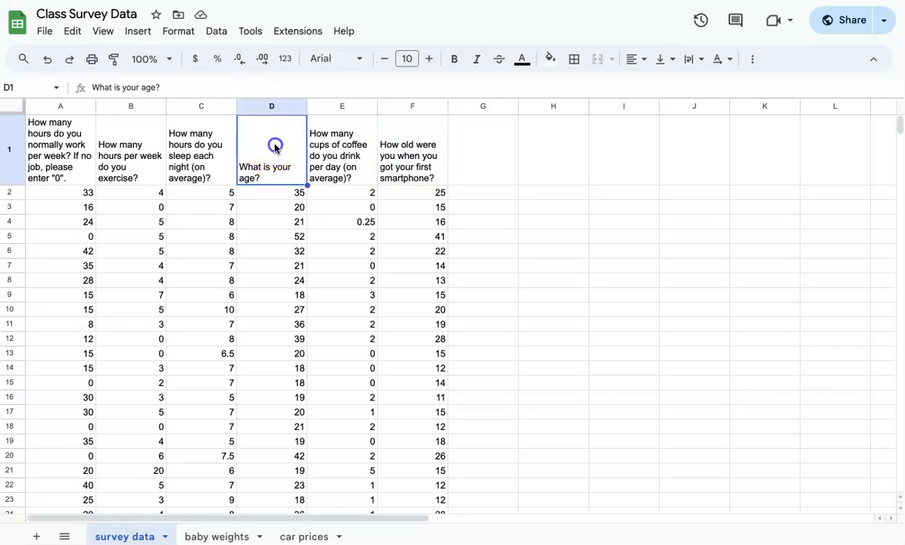
pyautogui.click(413, 159)
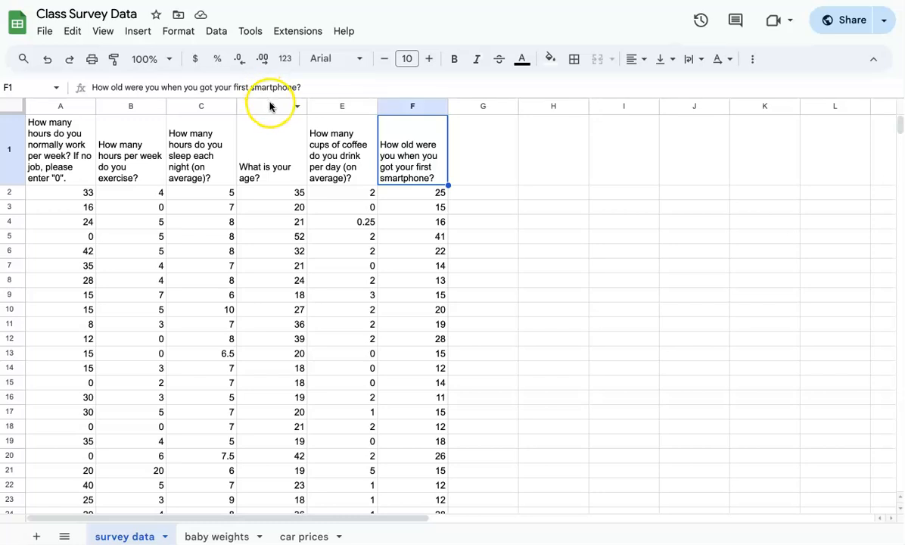
pyautogui.click(278, 136)
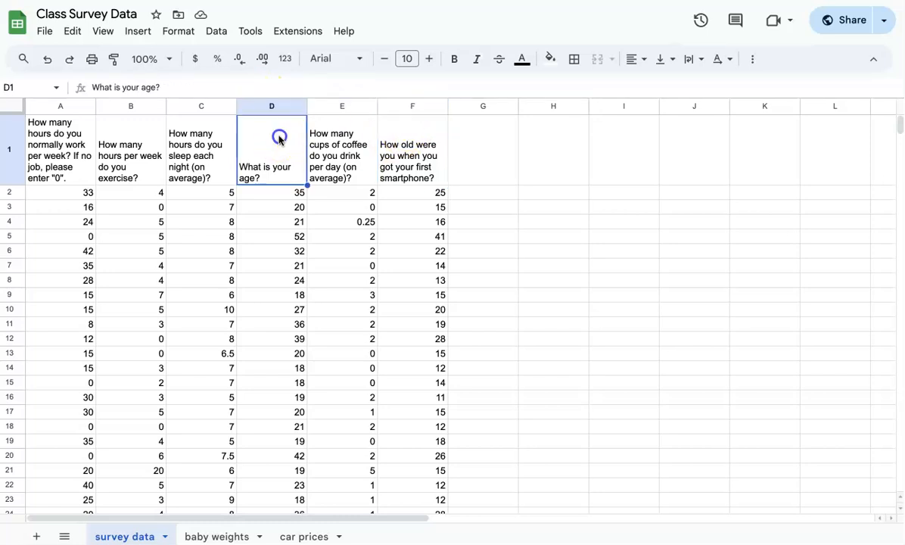
pyautogui.click(423, 159)
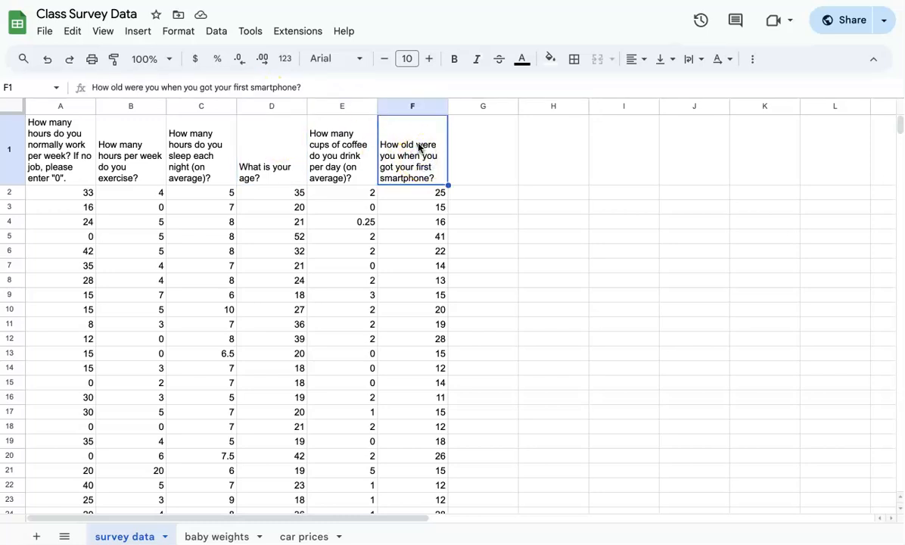
# - Insert an empty column F and move the age column from D into it
pyautogui.click(411, 108)
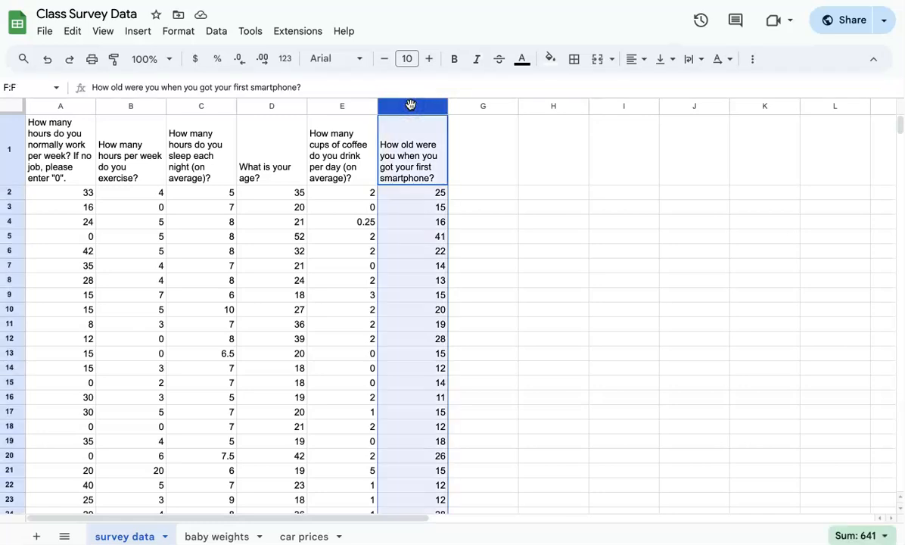
pyautogui.rightClick(411, 108)
pyautogui.click(431, 172)
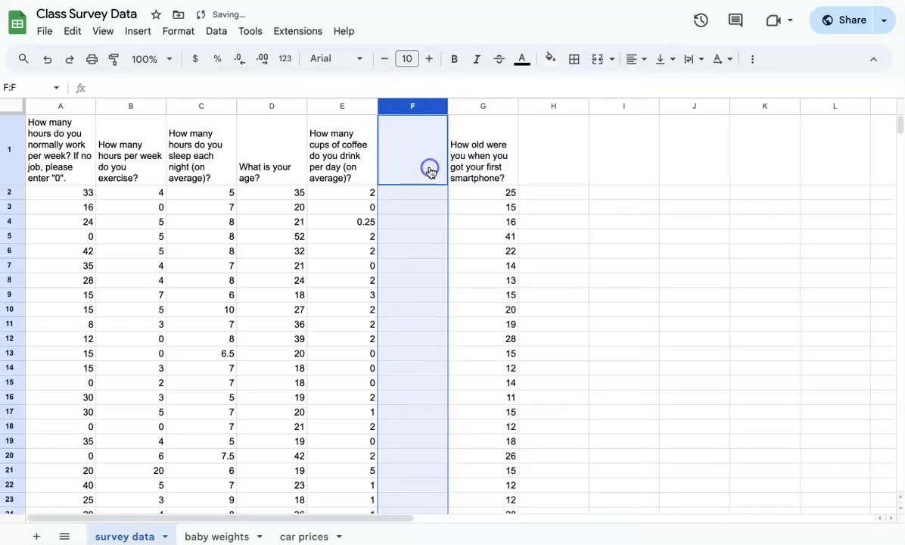
pyautogui.click(278, 107)
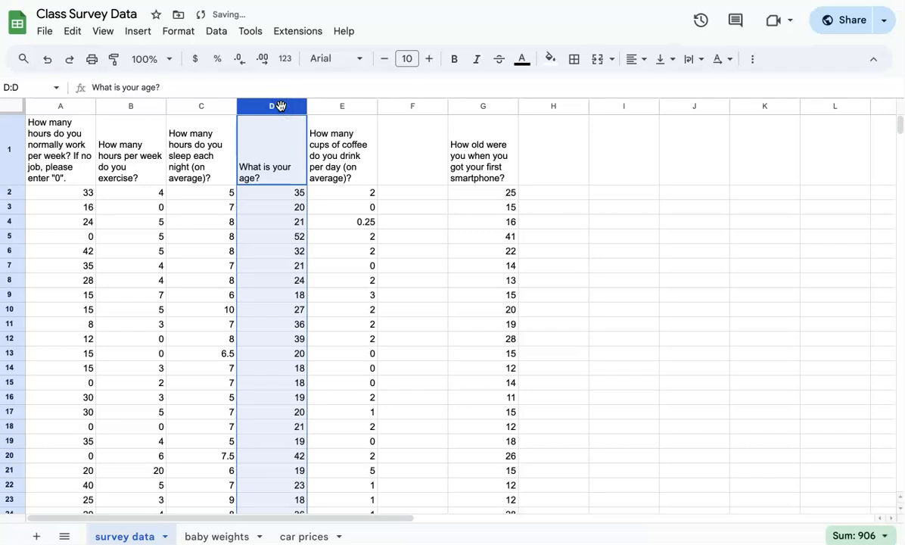
pyautogui.hotkey('ctrl', 'c')
pyautogui.click(394, 106)
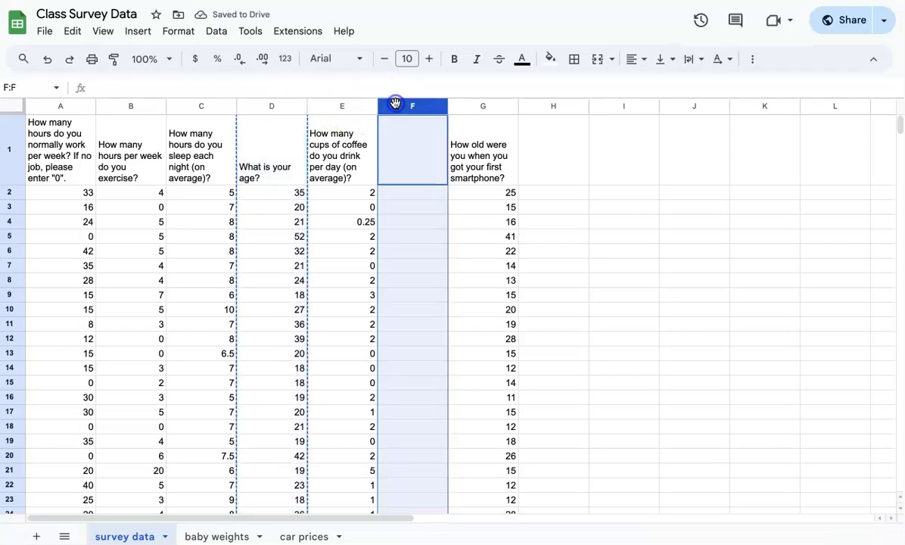
pyautogui.hotkey('ctrl', 'v')
# - Verify the headers in F1 and G1 and select columns F:G together
pyautogui.click(572, 222)
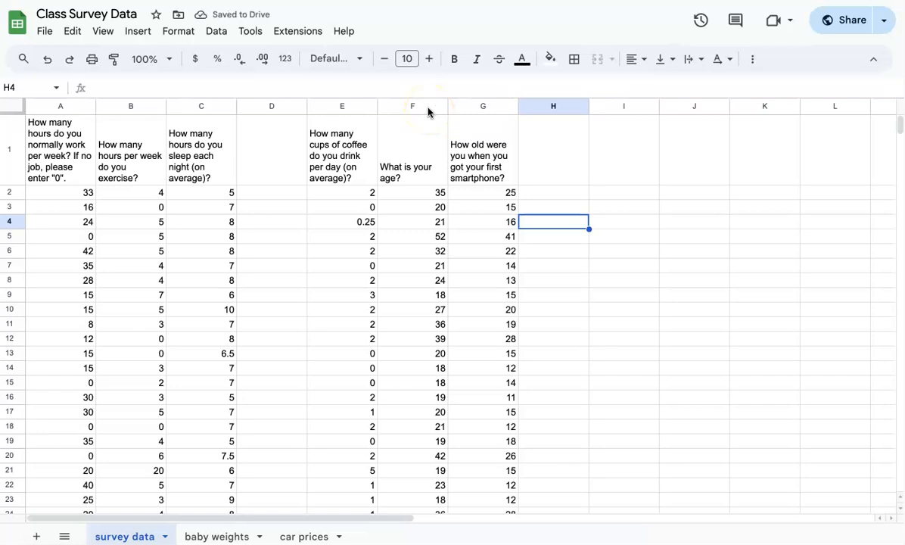
pyautogui.click(418, 147)
pyautogui.click(464, 147)
pyautogui.moveTo(424, 107); pyautogui.dragTo(459, 108)
pyautogui.click(600, 268)
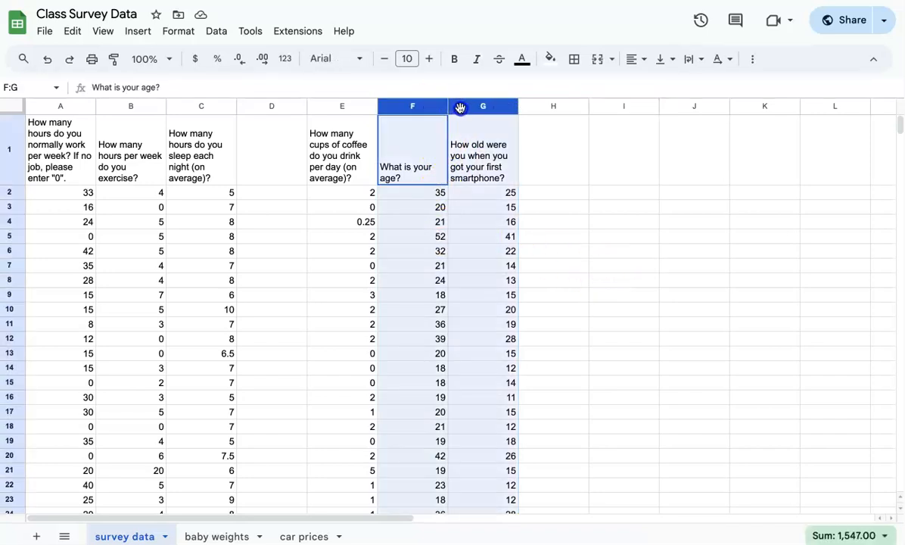
# - Insert a chart of columns F:G and set it to Scatter chart after briefly trying Line
pyautogui.click(137, 33)
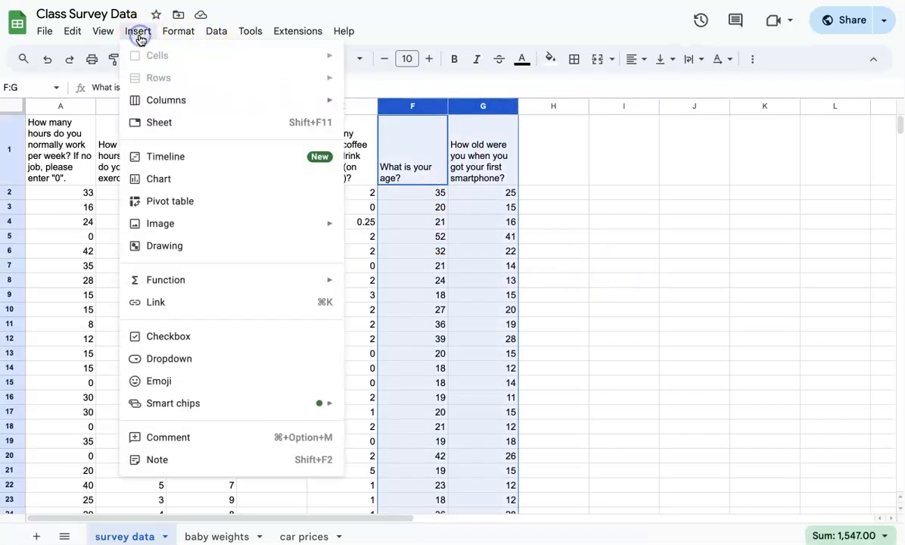
pyautogui.click(187, 182)
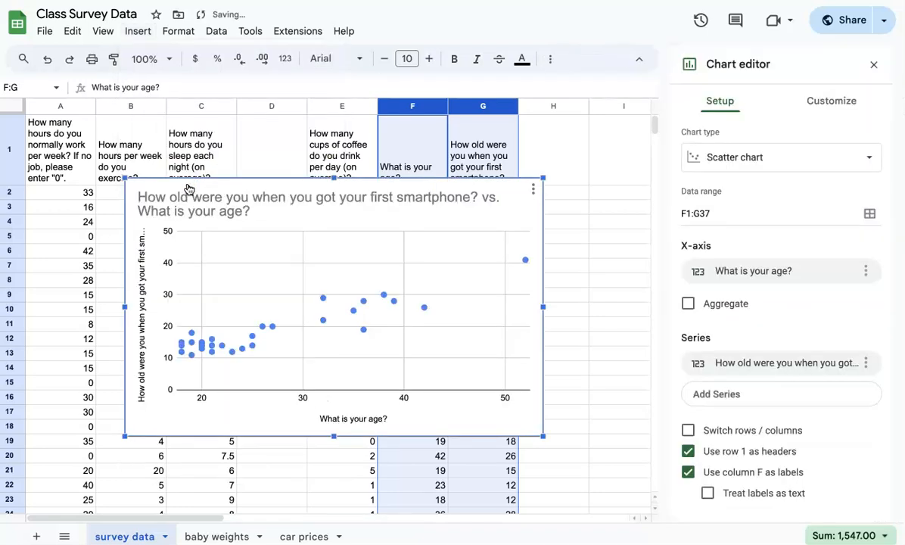
pyautogui.click(787, 159)
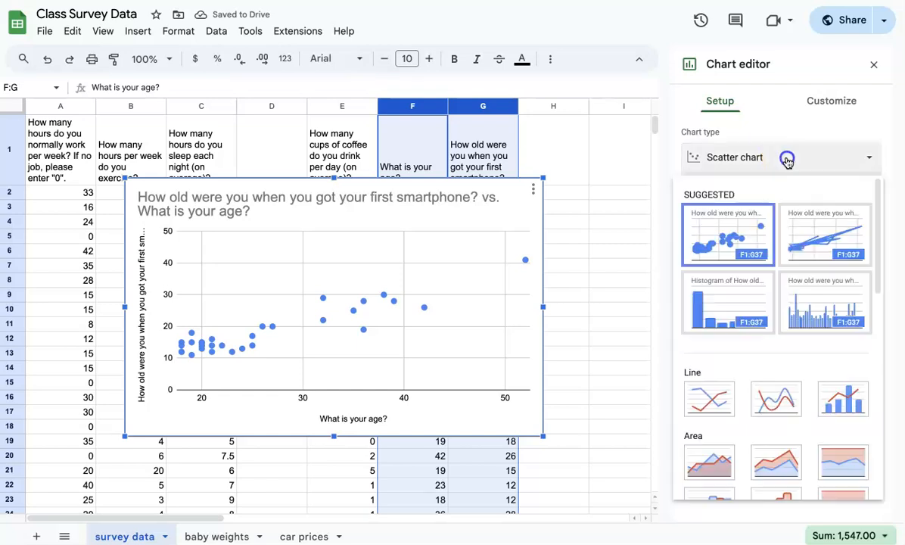
pyautogui.click(715, 395)
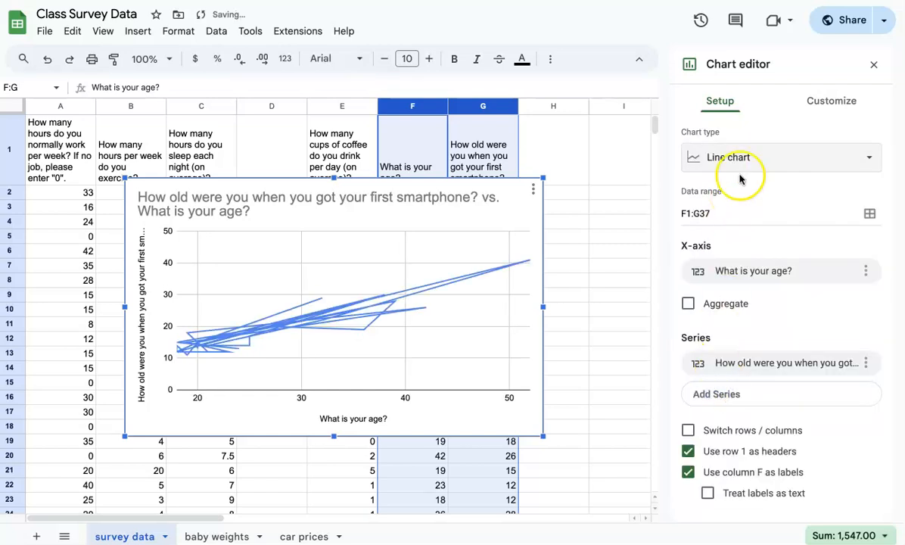
pyautogui.click(781, 160)
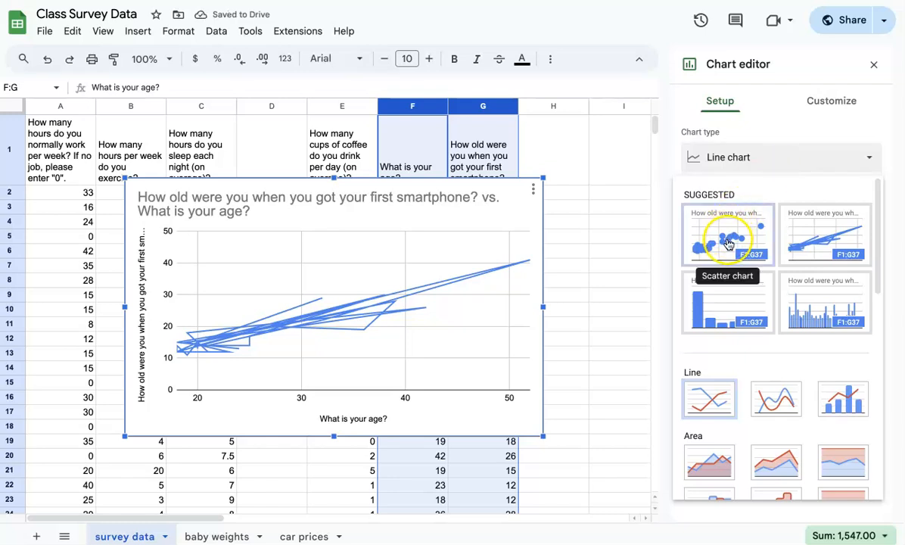
pyautogui.click(728, 242)
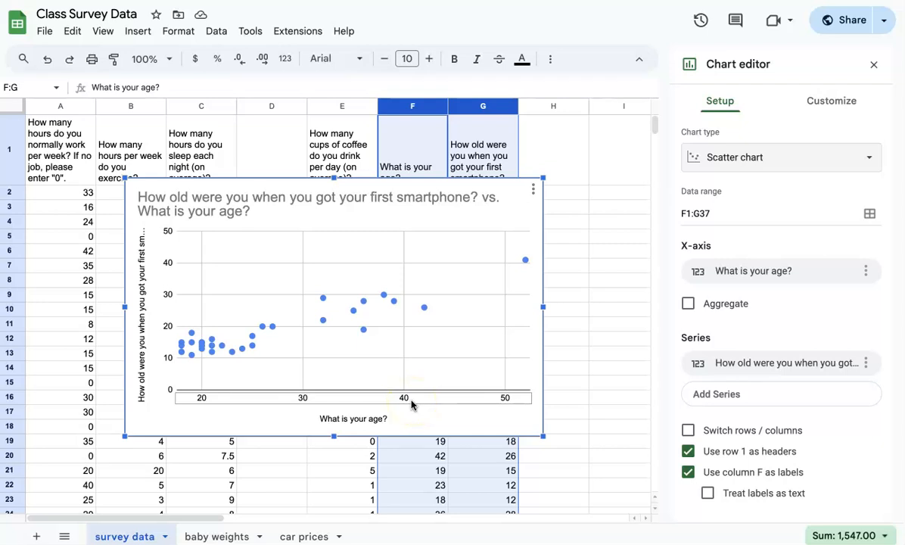
pyautogui.click(394, 301)
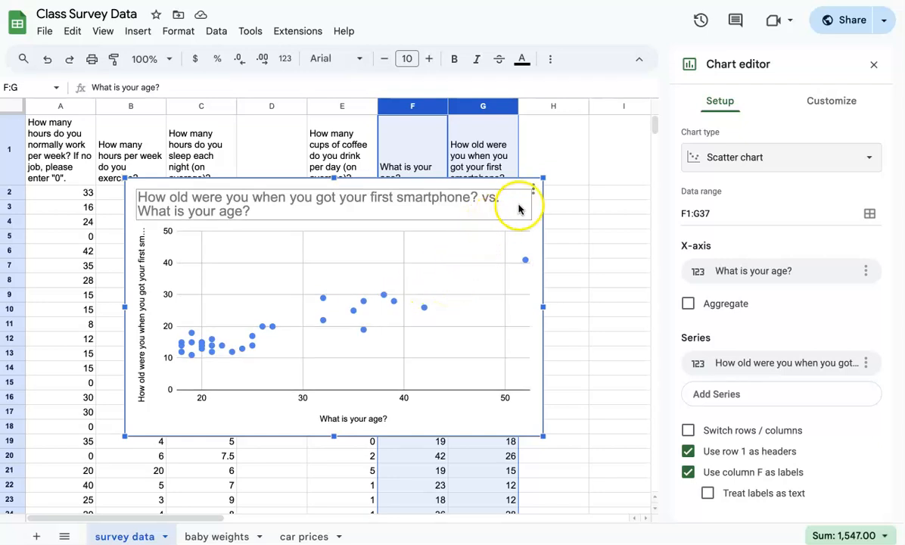
# - Add a series trendline labelled with its equation 0.739*x + -0.801 and R² = 0.851
pyautogui.click(835, 105)
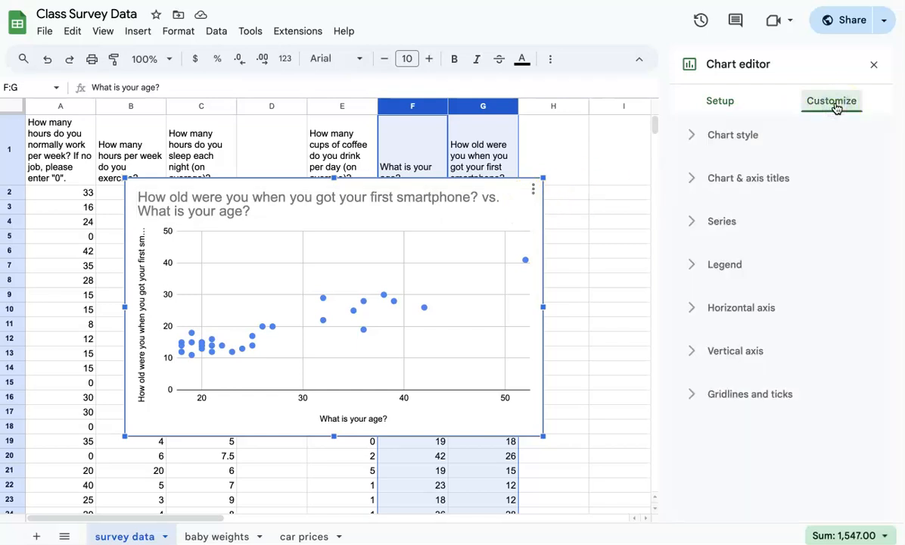
pyautogui.click(695, 222)
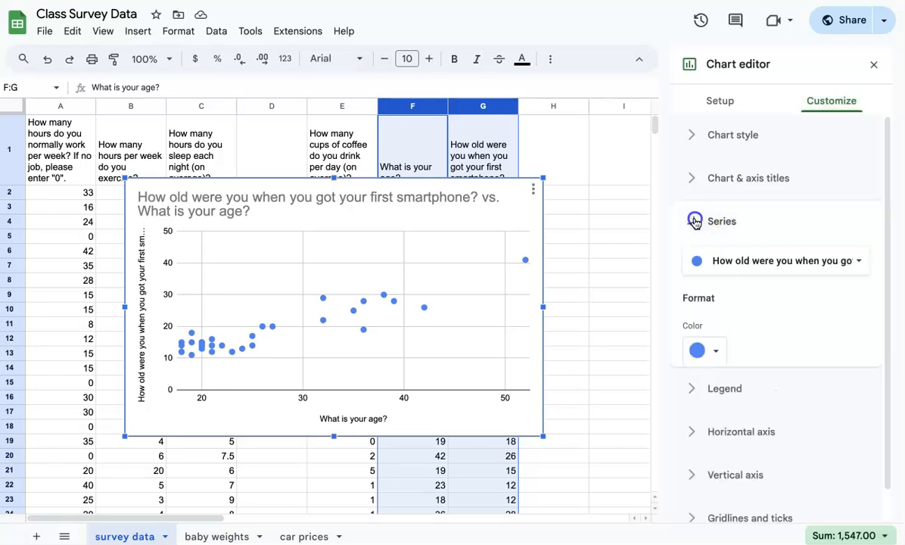
pyautogui.scroll(-3, 724, 287)
pyautogui.scroll(-3, 724, 292)
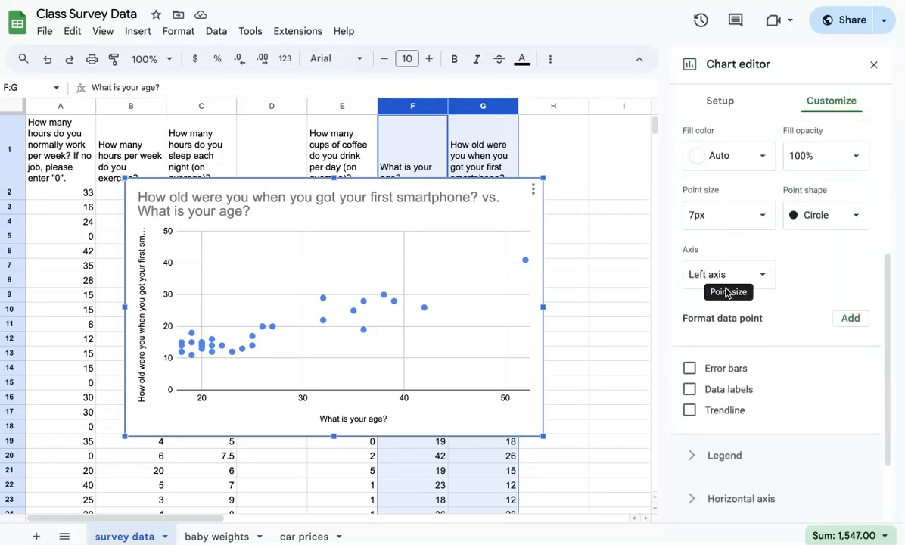
pyautogui.click(689, 361)
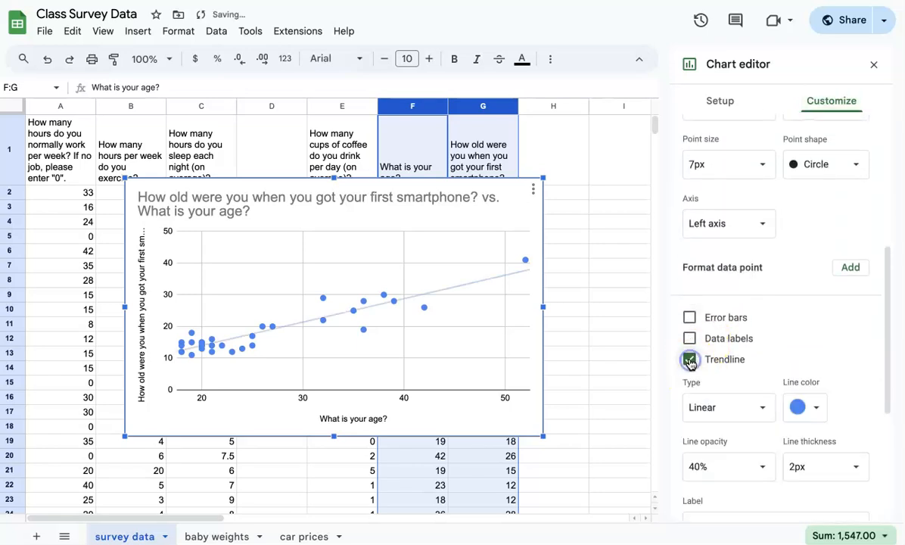
pyautogui.scroll(-1, 744, 344)
pyautogui.scroll(-3, 744, 344)
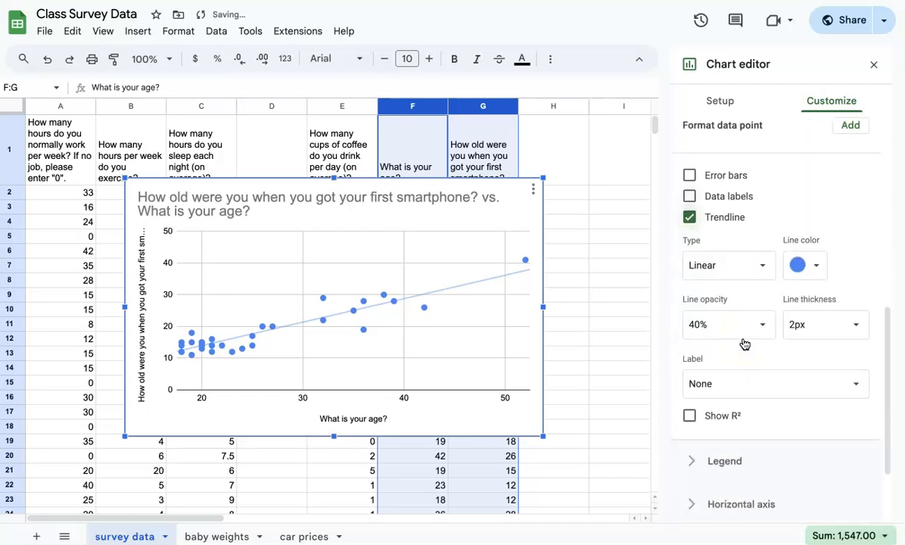
pyautogui.click(742, 373)
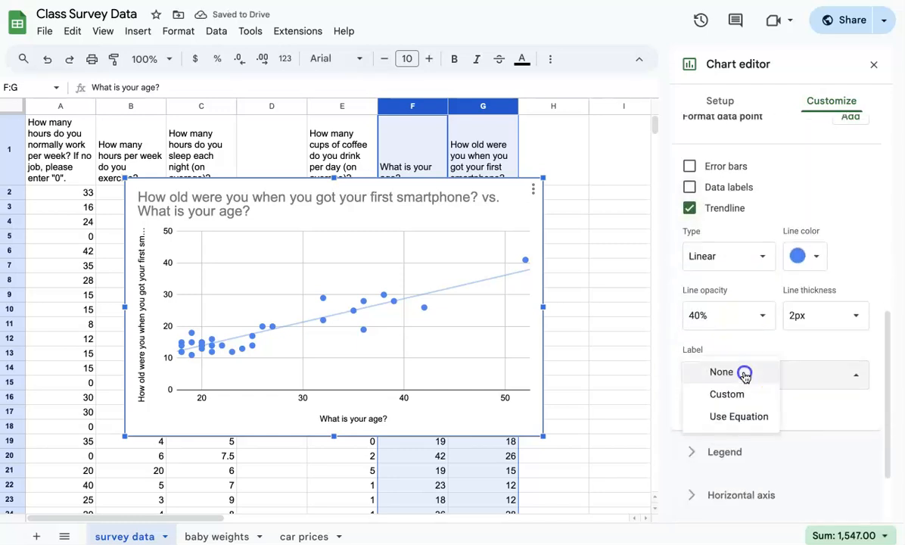
pyautogui.click(739, 416)
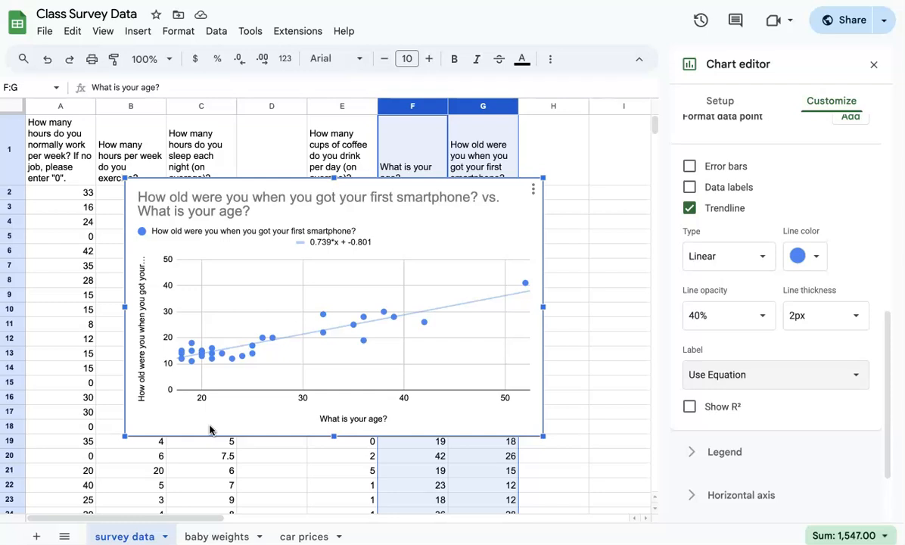
pyautogui.click(689, 409)
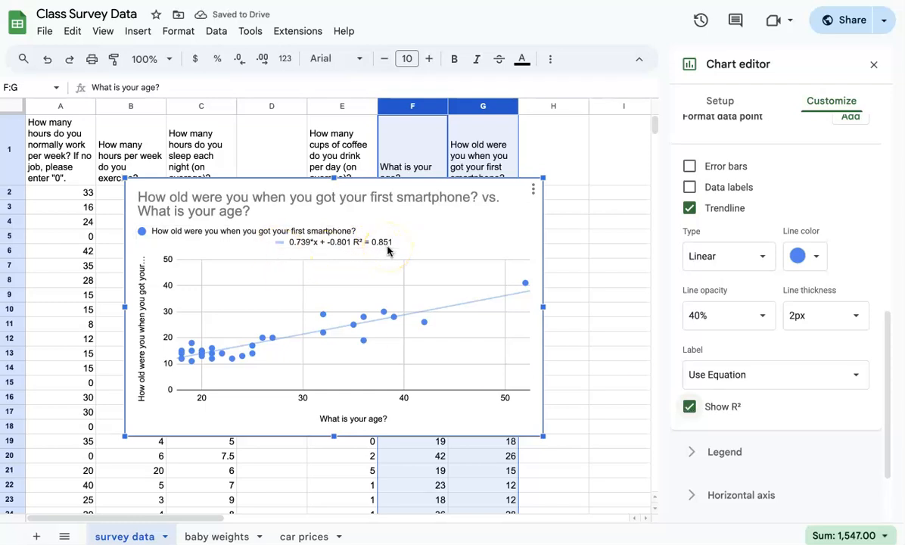
pyautogui.click(361, 249)
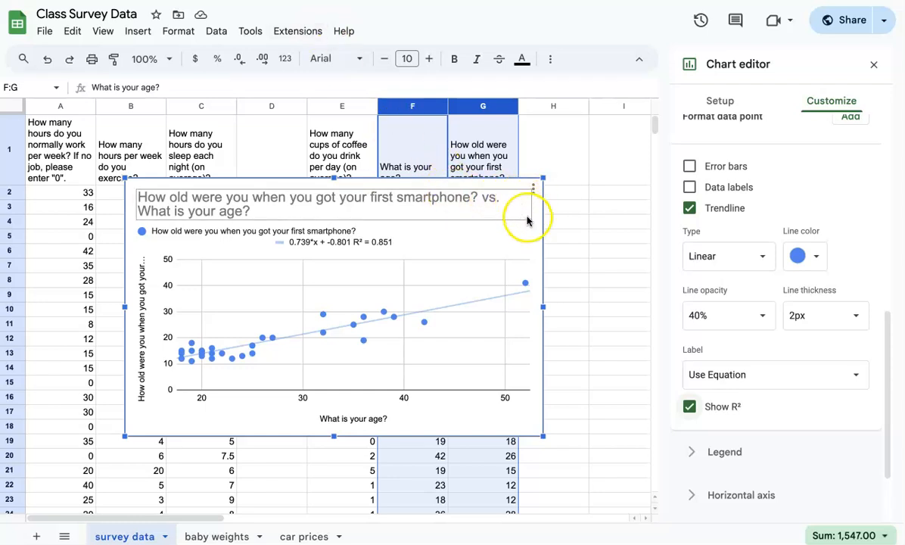
# - Move the chart off the data, then copy the age column F into empty column D
pyautogui.moveTo(515, 186); pyautogui.dragTo(903, 260)
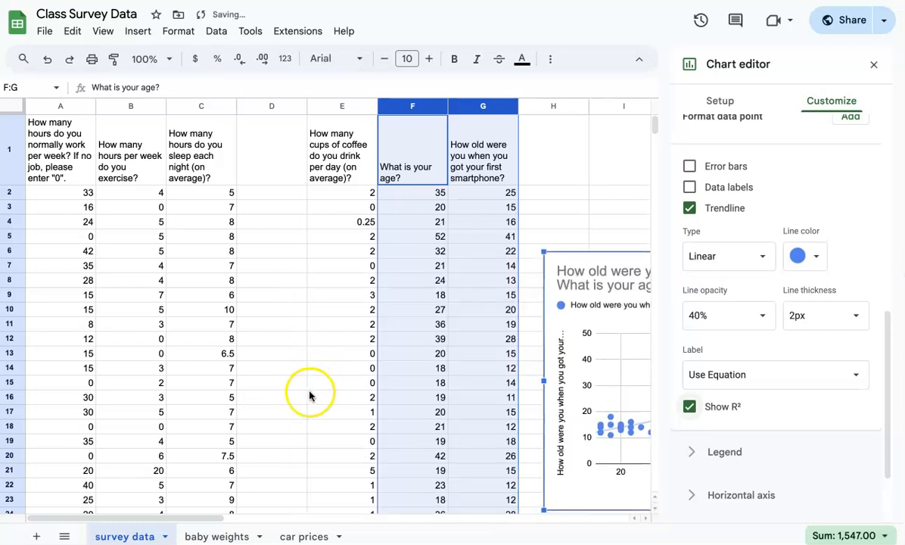
pyautogui.click(485, 235)
pyautogui.click(394, 106)
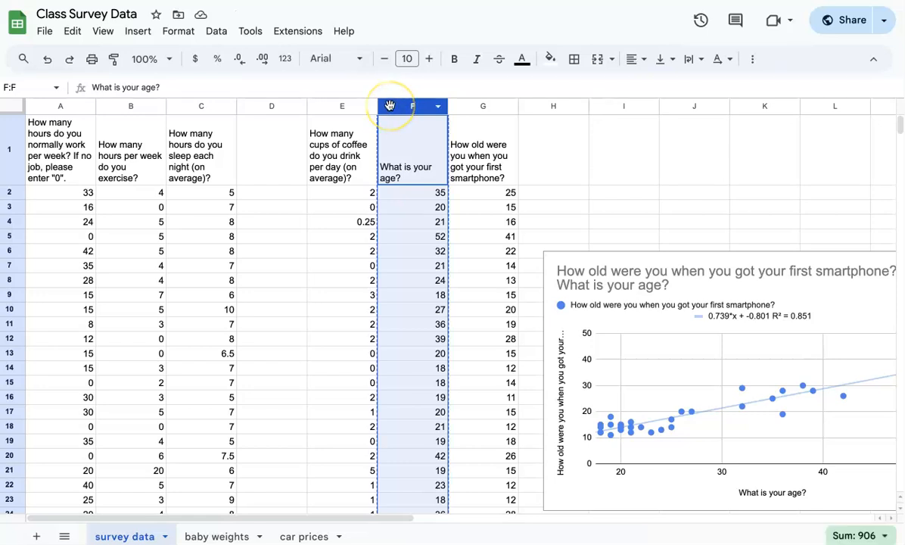
pyautogui.moveTo(390, 106); pyautogui.dragTo(273, 102)
pyautogui.click(348, 253)
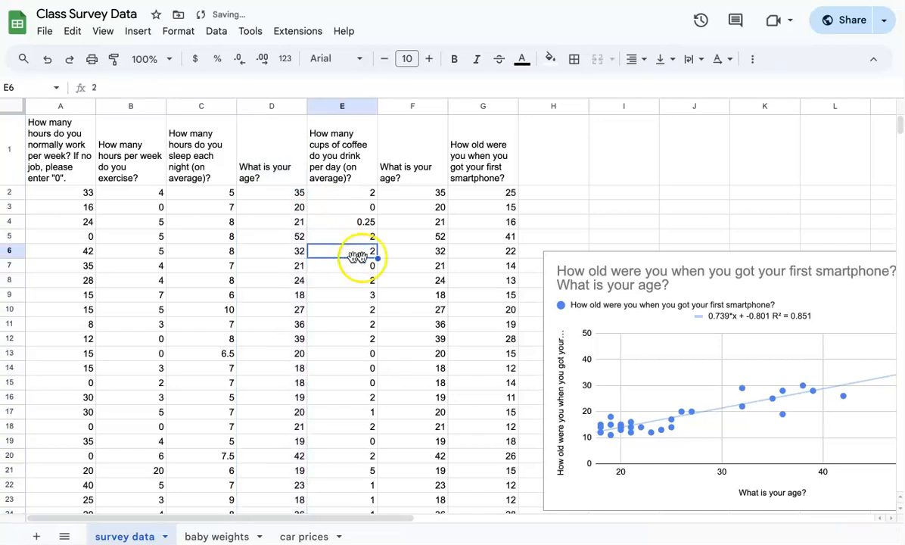
pyautogui.click(268, 168)
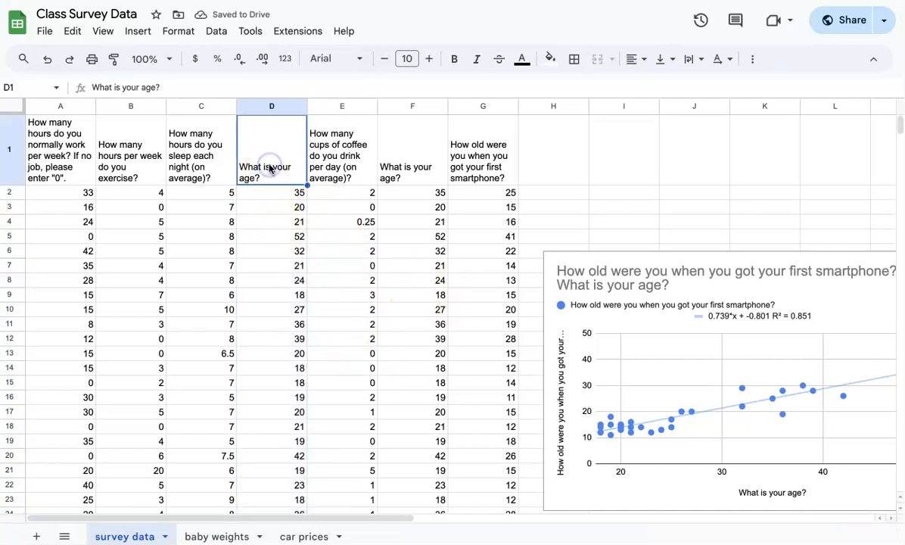
pyautogui.click(342, 163)
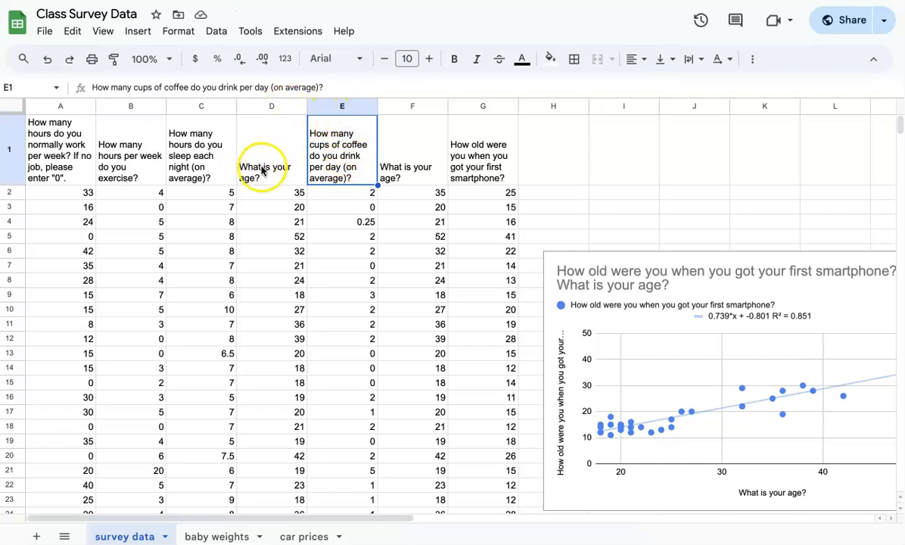
# - Chart columns D:E as a scatter chart with 'Use row 1 as headers' unchecked
pyautogui.moveTo(271, 107); pyautogui.dragTo(320, 106)
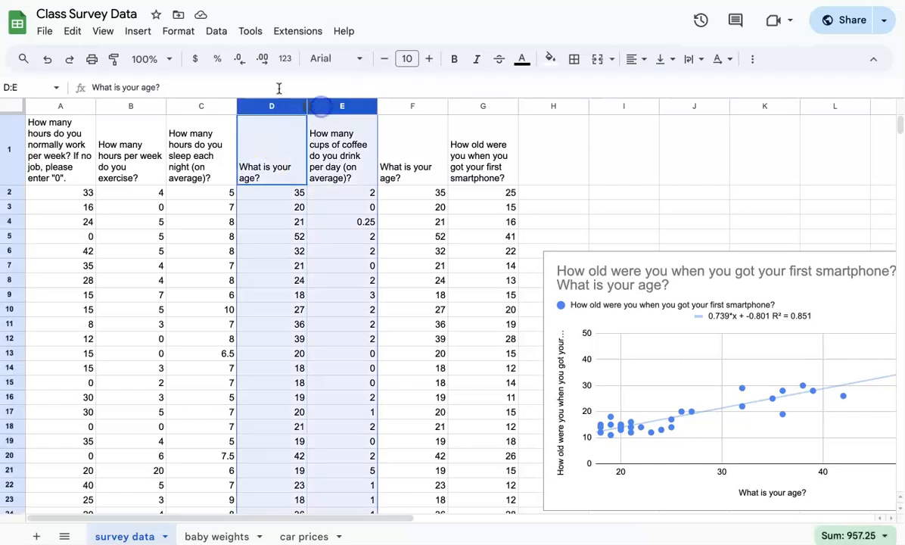
pyautogui.click(138, 31)
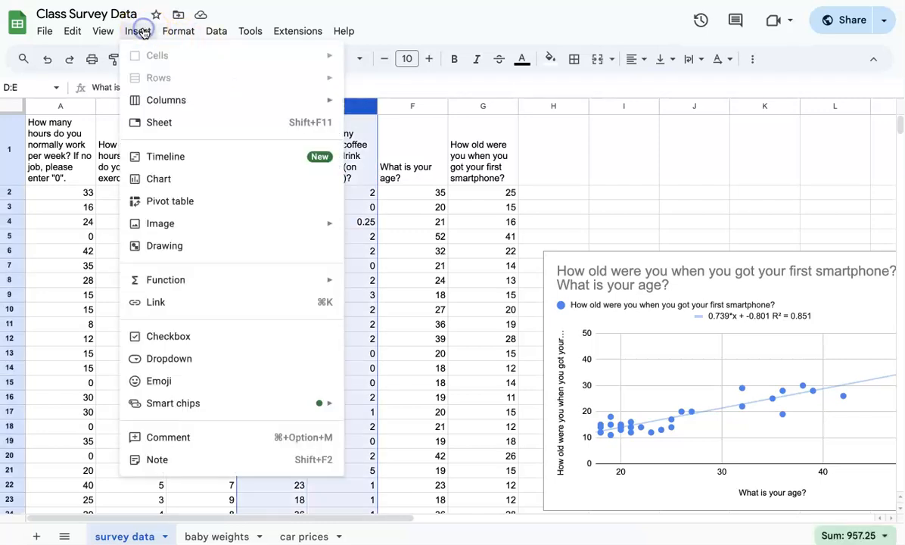
pyautogui.click(158, 179)
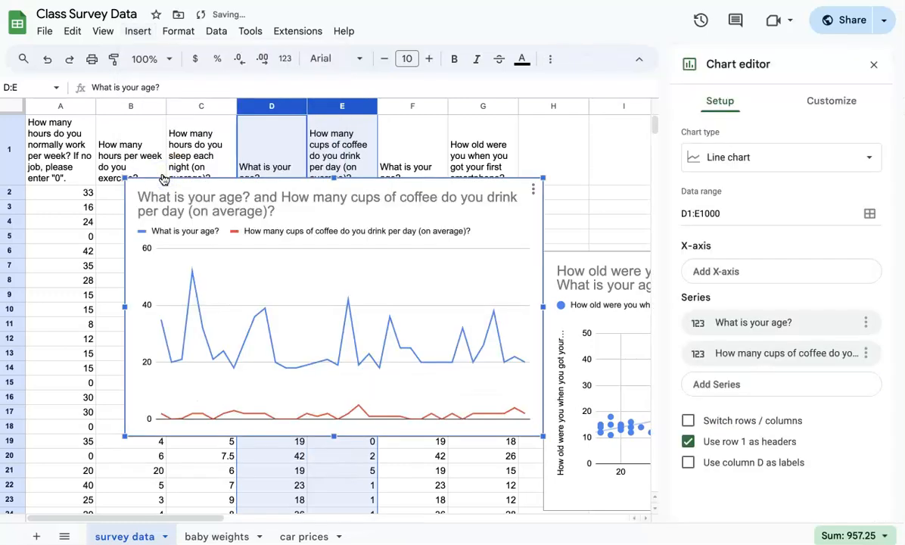
pyautogui.click(723, 160)
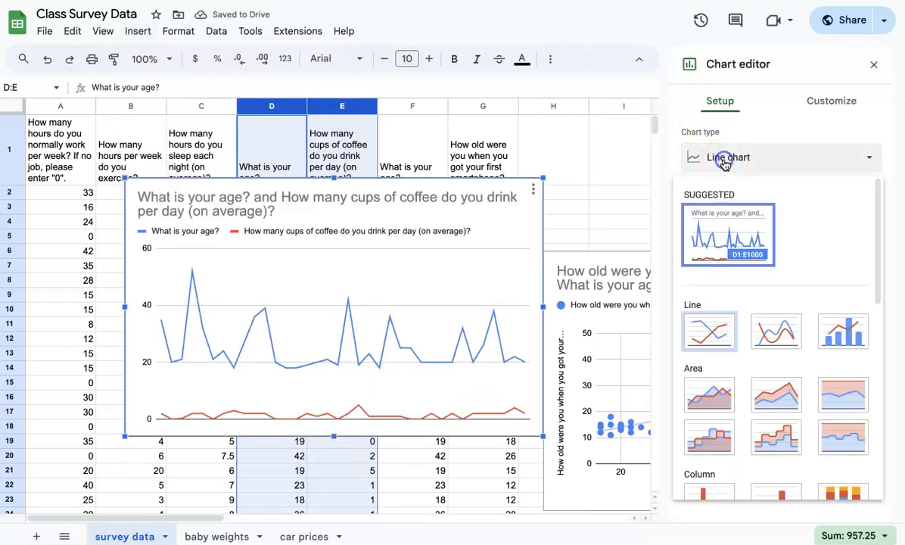
pyautogui.scroll(-5, 745, 317)
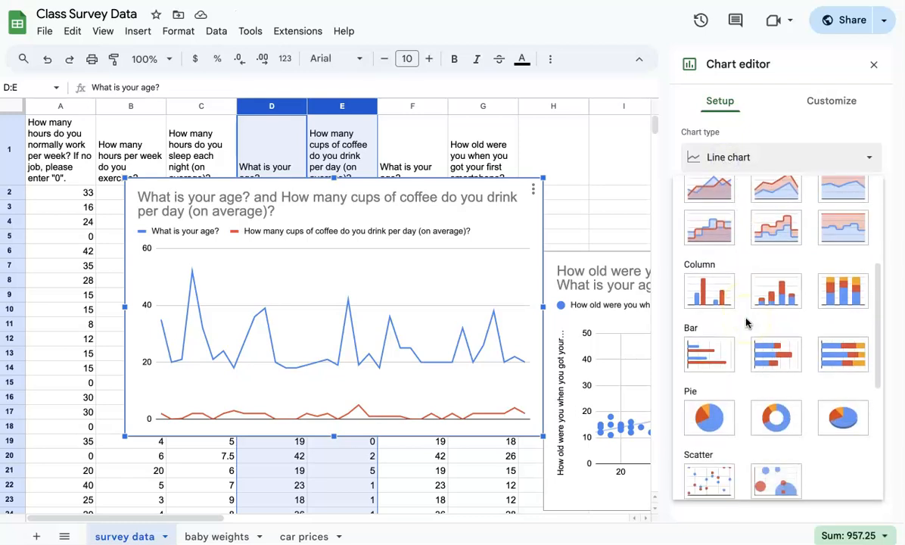
pyautogui.click(709, 326)
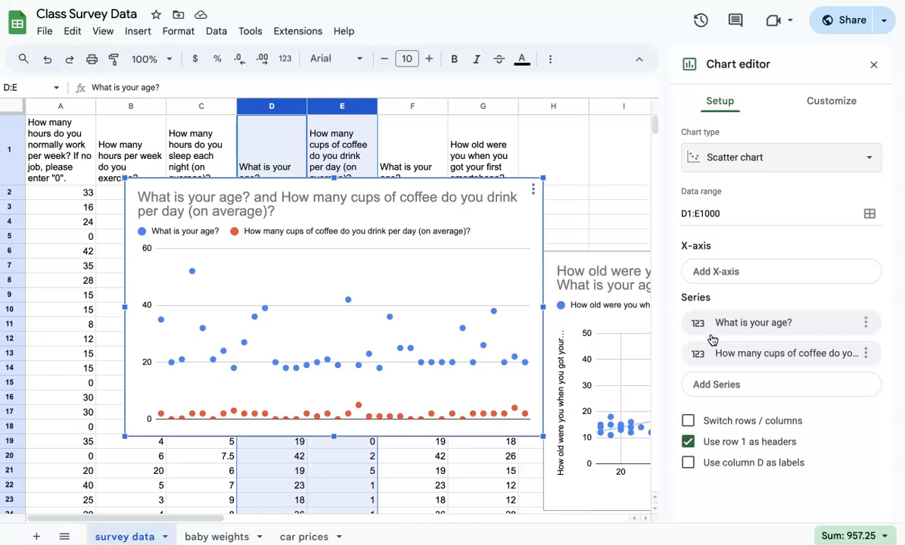
pyautogui.click(689, 441)
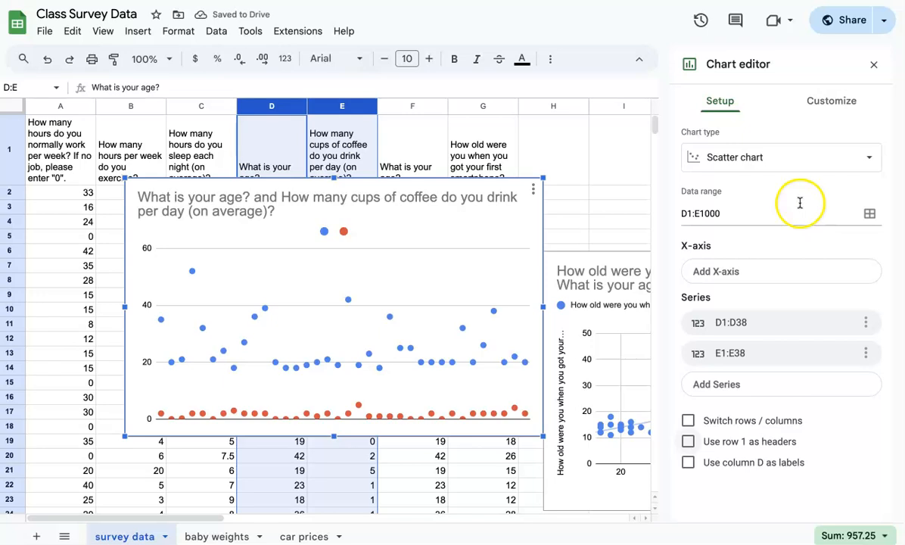
pyautogui.click(835, 101)
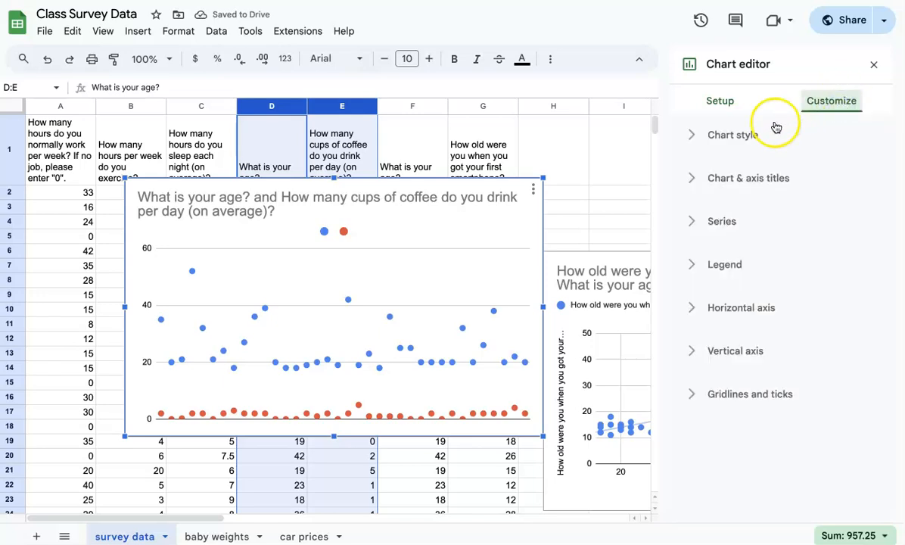
pyautogui.click(730, 103)
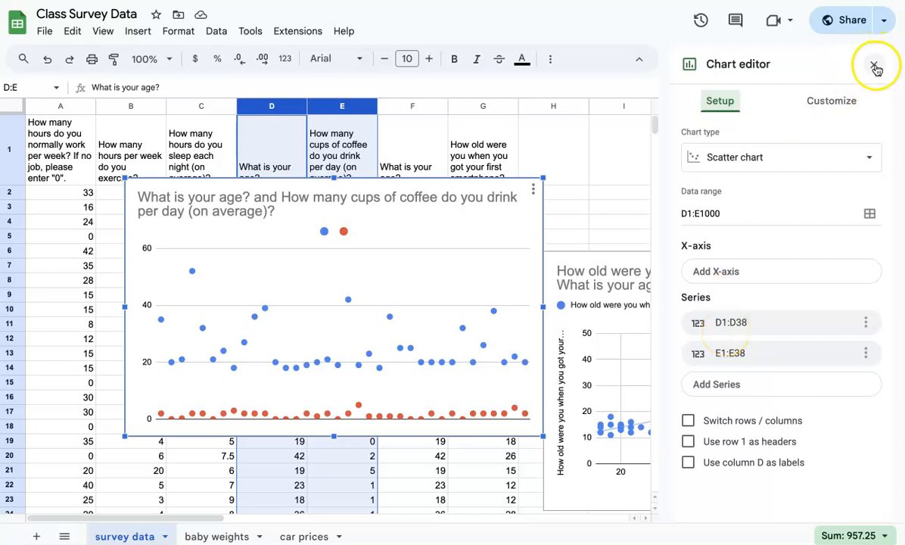
# - Delete the age-and-coffee scatter chart
pyautogui.click(534, 188)
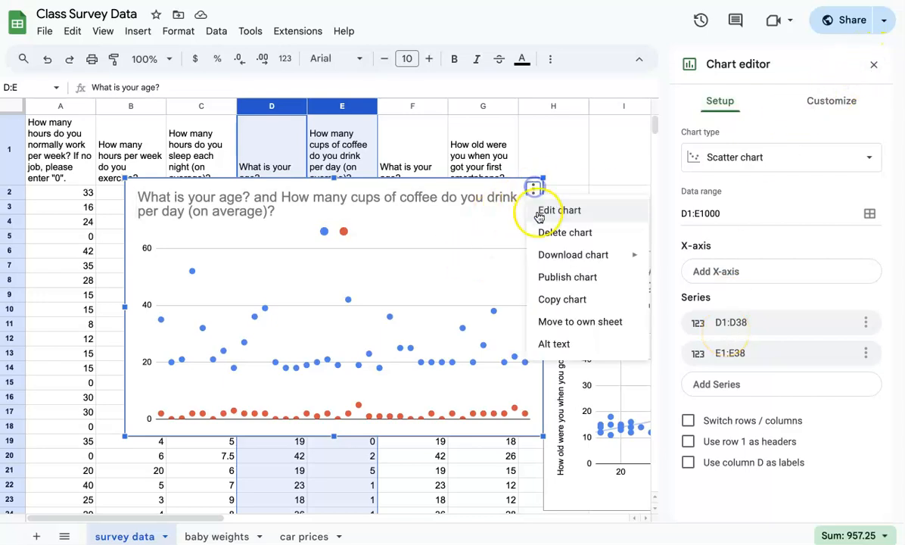
pyautogui.click(540, 232)
pyautogui.click(414, 168)
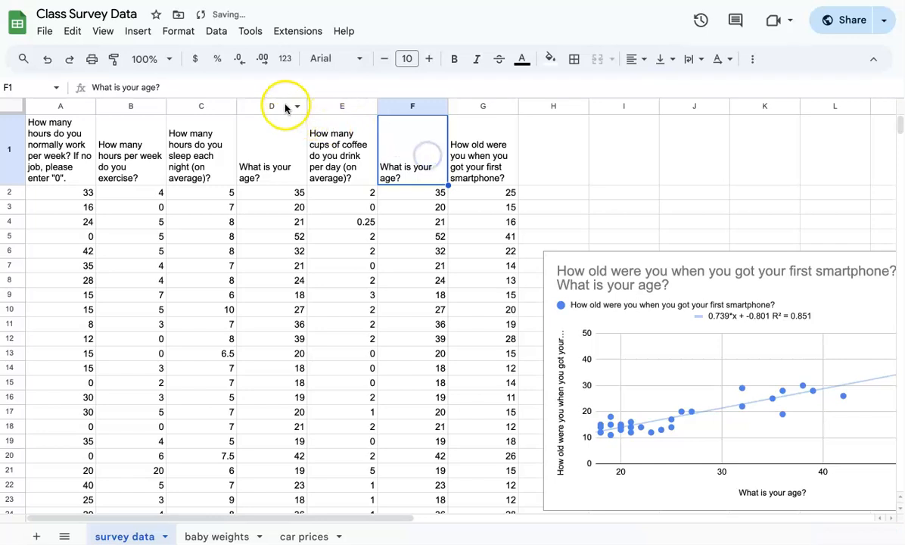
# - Re-create a scatter chart from columns D:E, then delete that chart too
pyautogui.moveTo(287, 106); pyautogui.dragTo(329, 107)
pyautogui.click(138, 31)
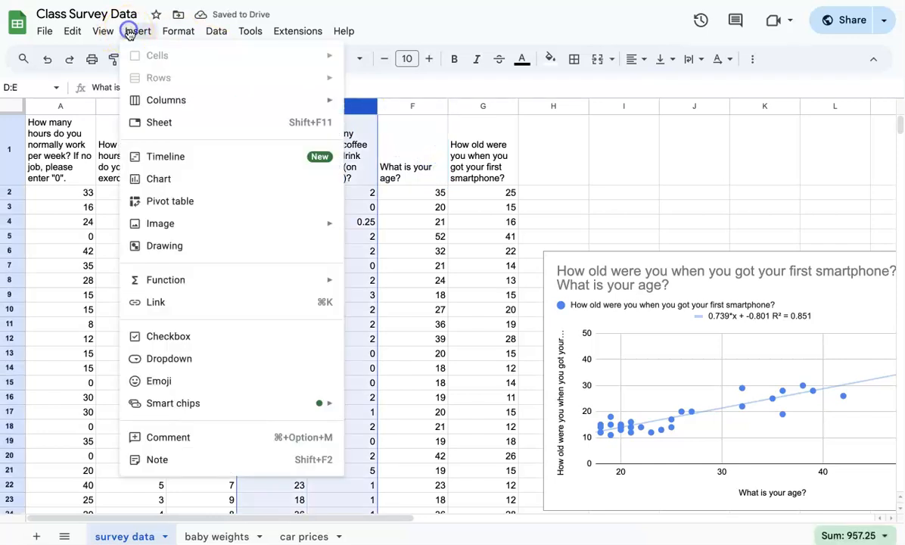
pyautogui.click(163, 177)
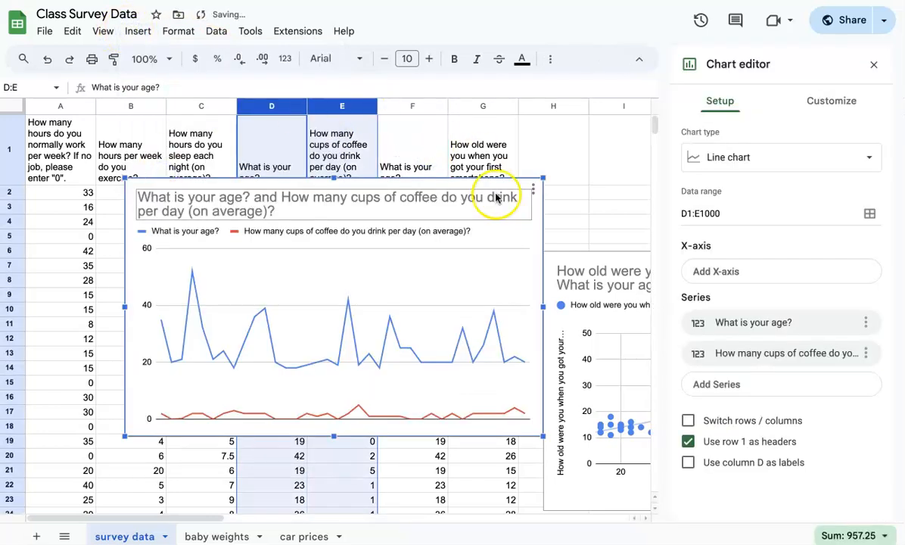
pyautogui.click(782, 162)
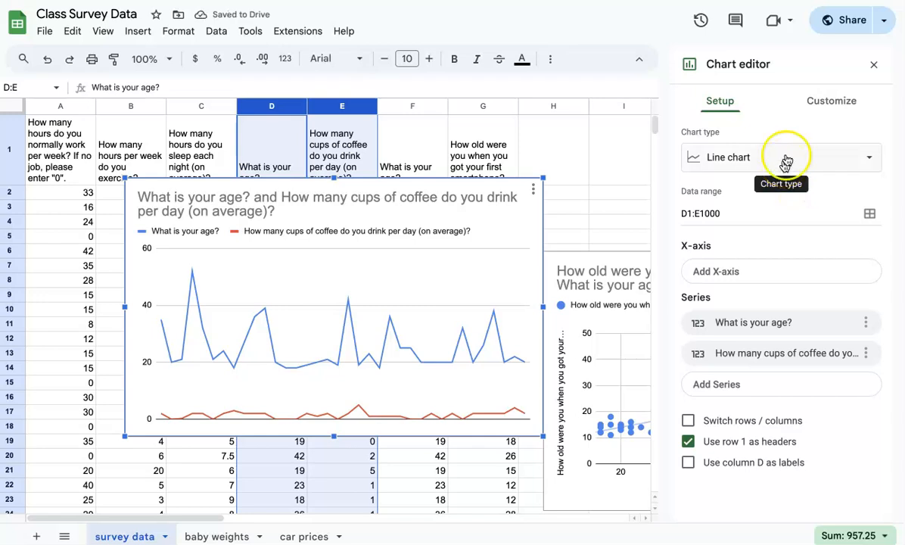
pyautogui.scroll(-5, 752, 398)
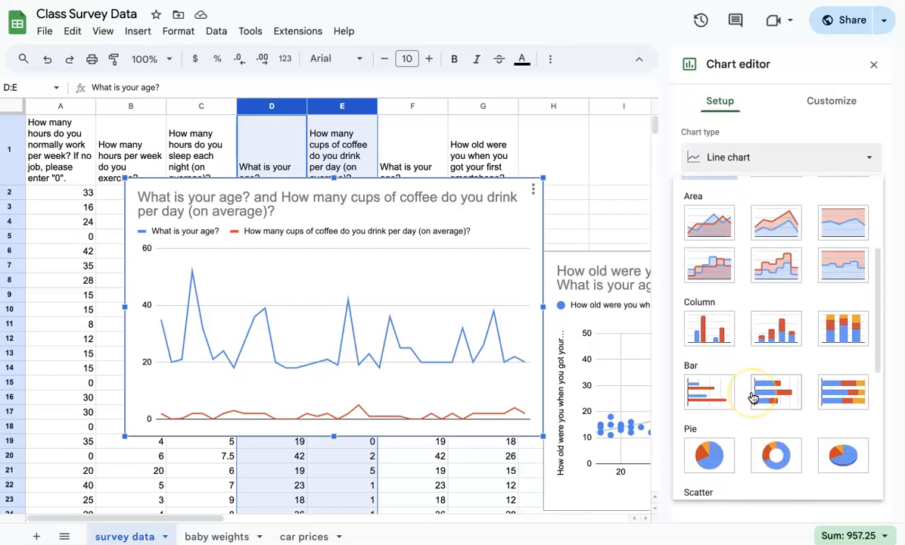
pyautogui.click(718, 388)
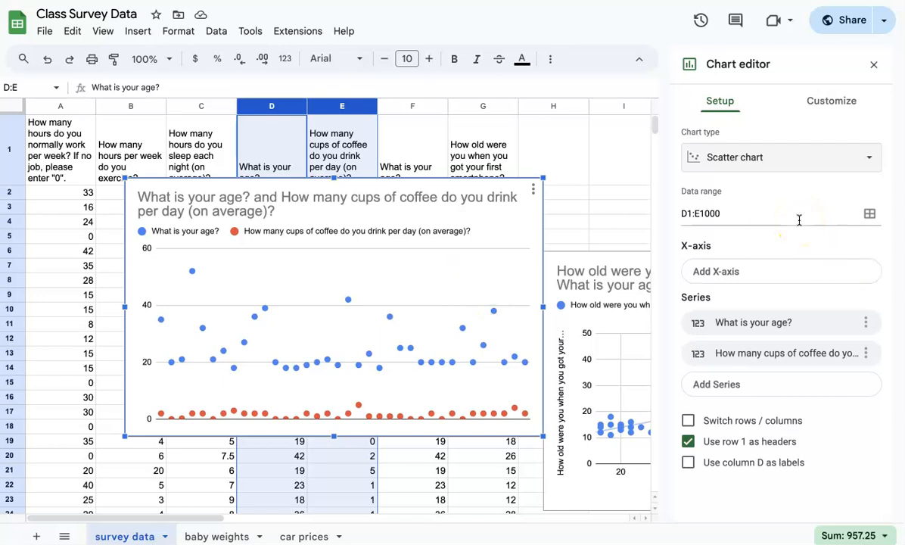
pyautogui.click(531, 190)
pyautogui.click(536, 233)
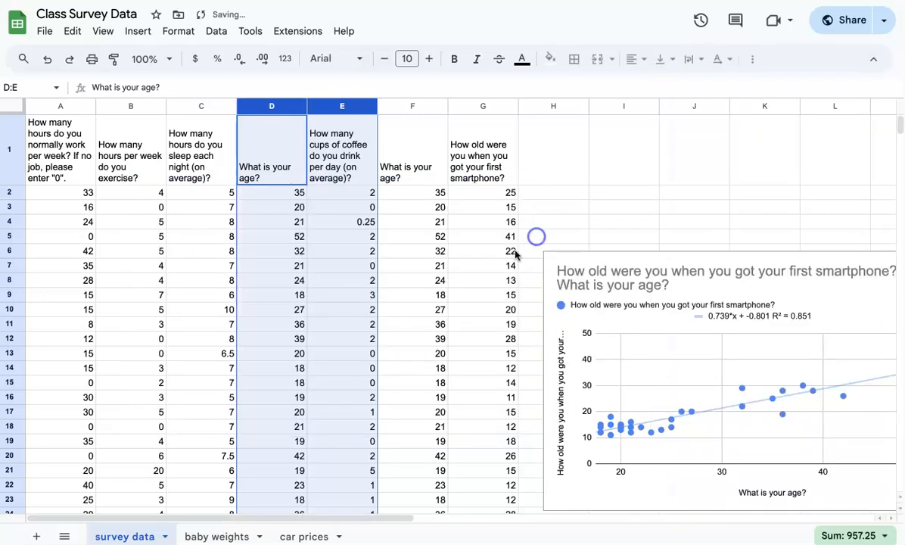
# - On the baby weights sheet, drag the birth weight chart up and right to columns E–J
pyautogui.click(216, 536)
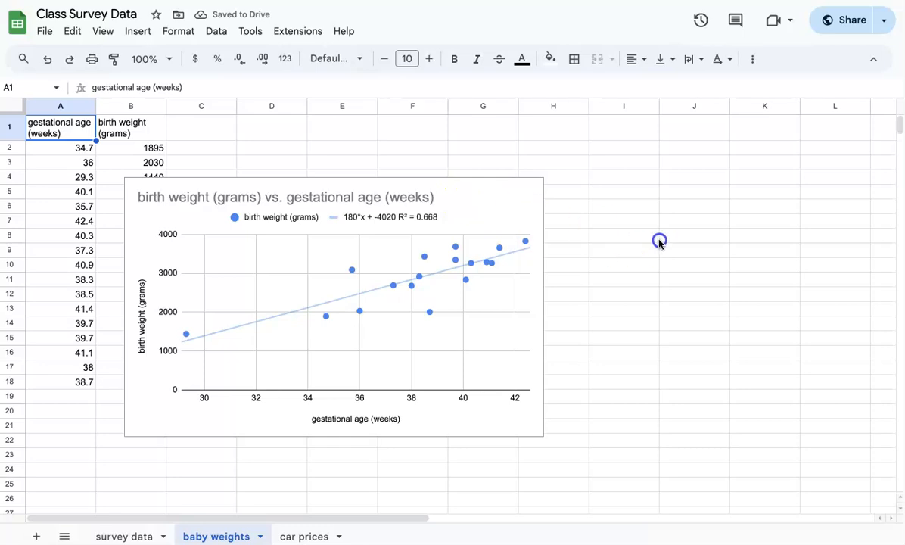
pyautogui.click(639, 223)
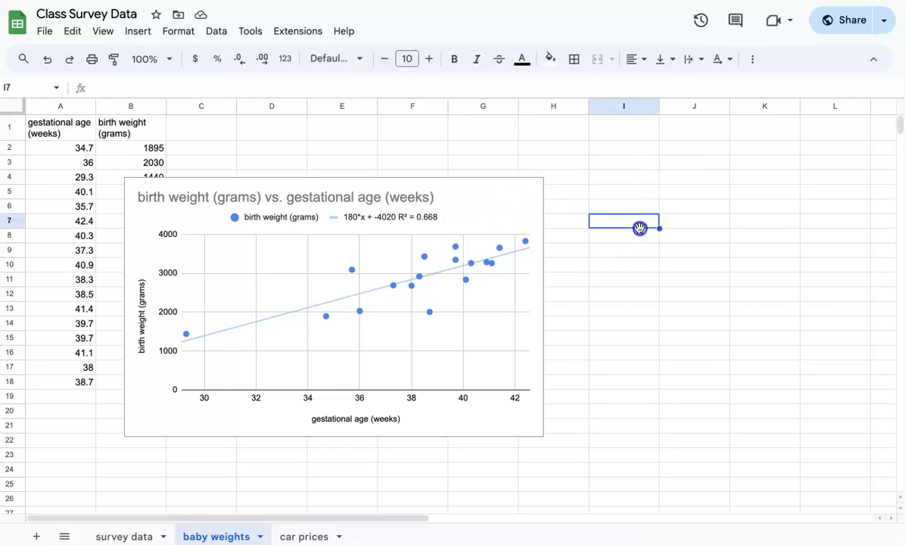
pyautogui.moveTo(488, 202); pyautogui.dragTo(670, 138)
pyautogui.click(127, 535)
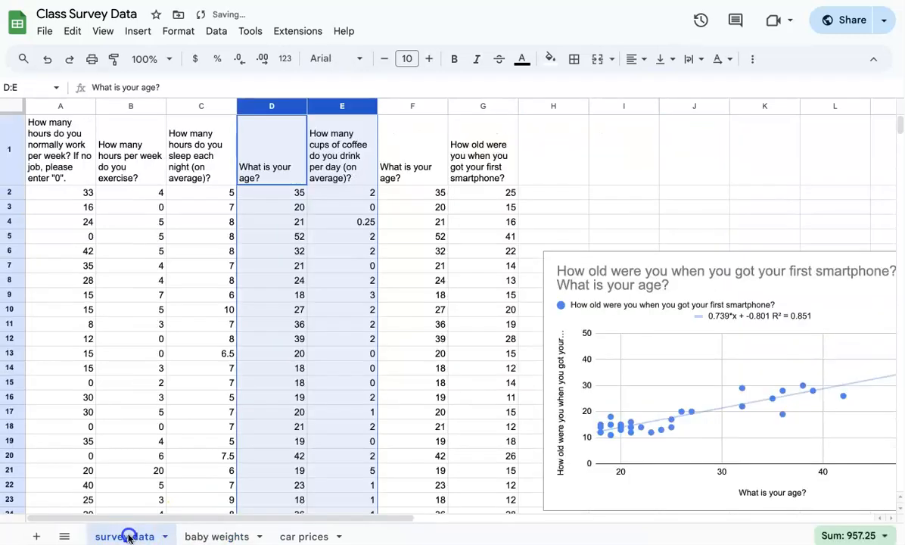
pyautogui.click(215, 536)
pyautogui.click(305, 536)
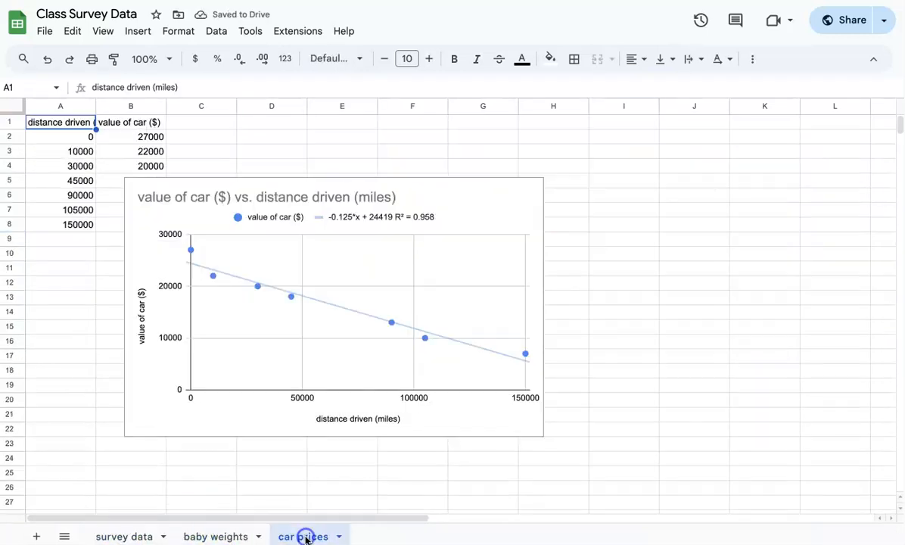
pyautogui.click(213, 532)
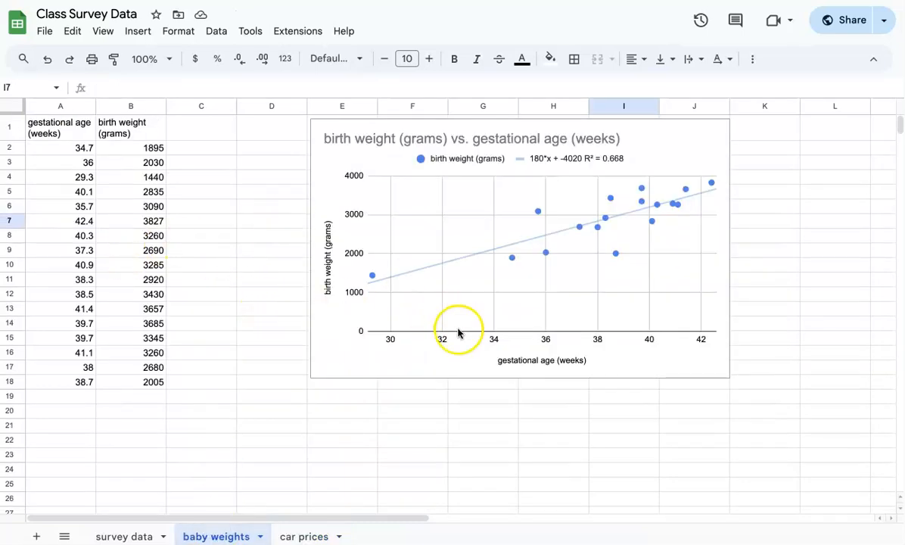
# - Insert a chart of columns A and B on the baby weights sheet
pyautogui.click(62, 106)
pyautogui.moveTo(62, 106); pyautogui.dragTo(118, 106)
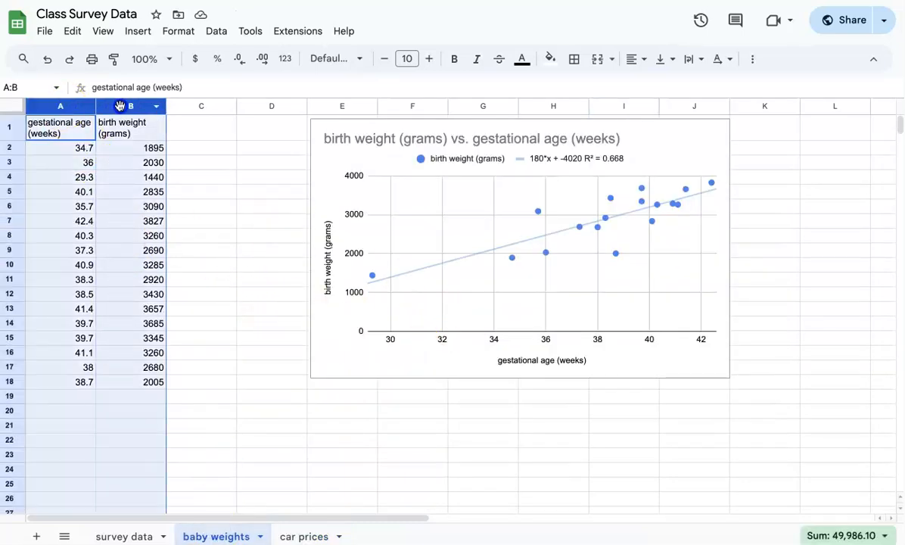
pyautogui.click(144, 31)
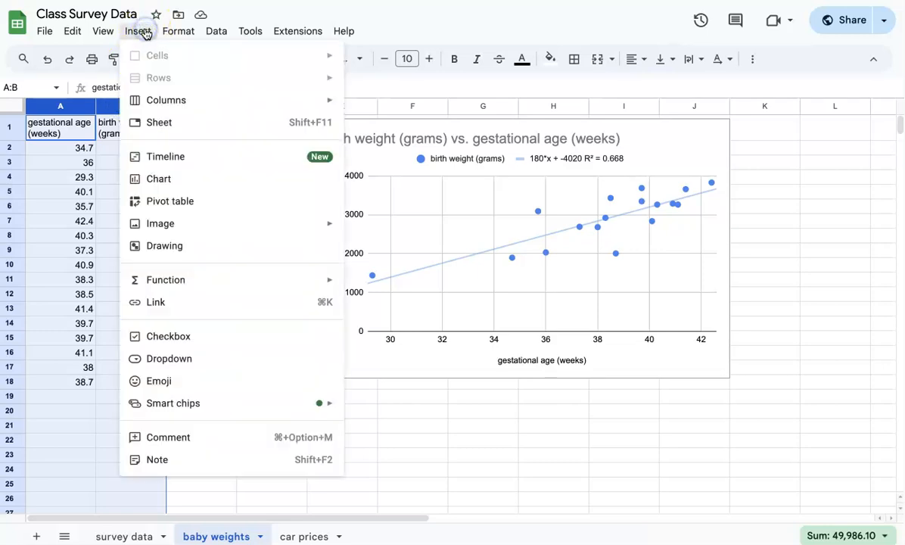
pyautogui.click(165, 178)
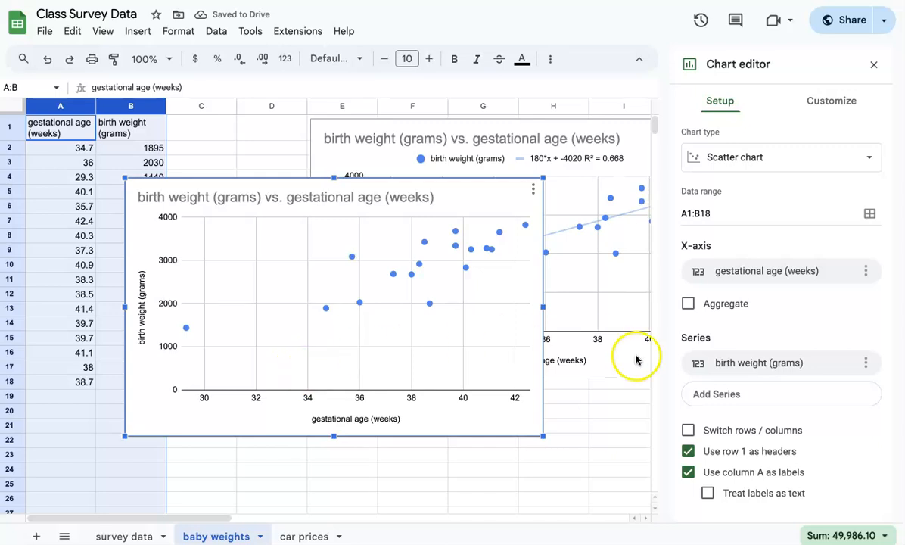
# - Add a series trendline labelled with its equation 180*x + -4020 and R² = 0.668
pyautogui.click(824, 99)
pyautogui.click(711, 222)
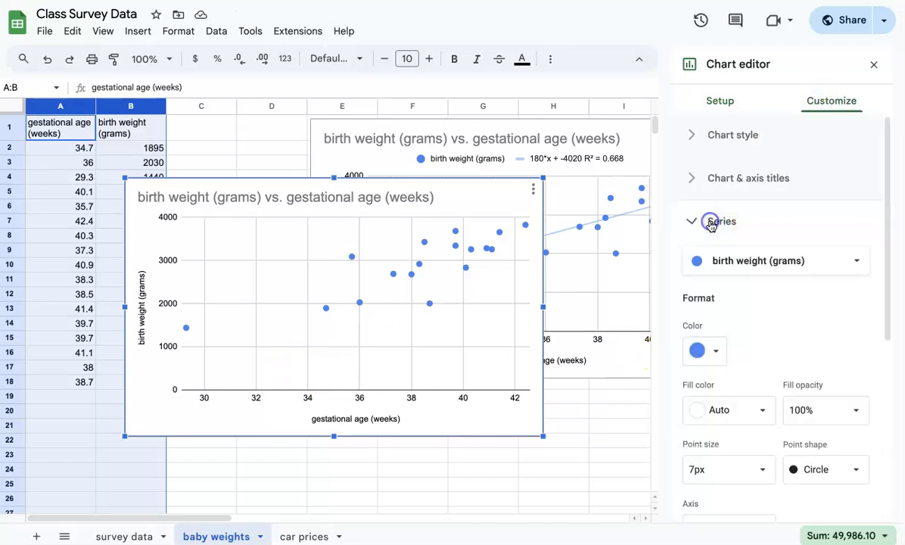
pyautogui.scroll(-5, 742, 353)
pyautogui.click(690, 456)
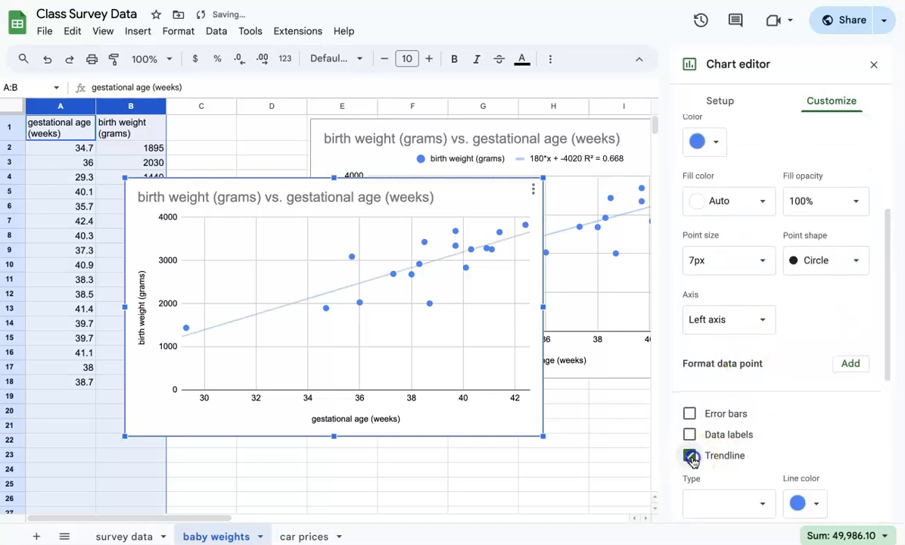
pyautogui.scroll(-2, 693, 457)
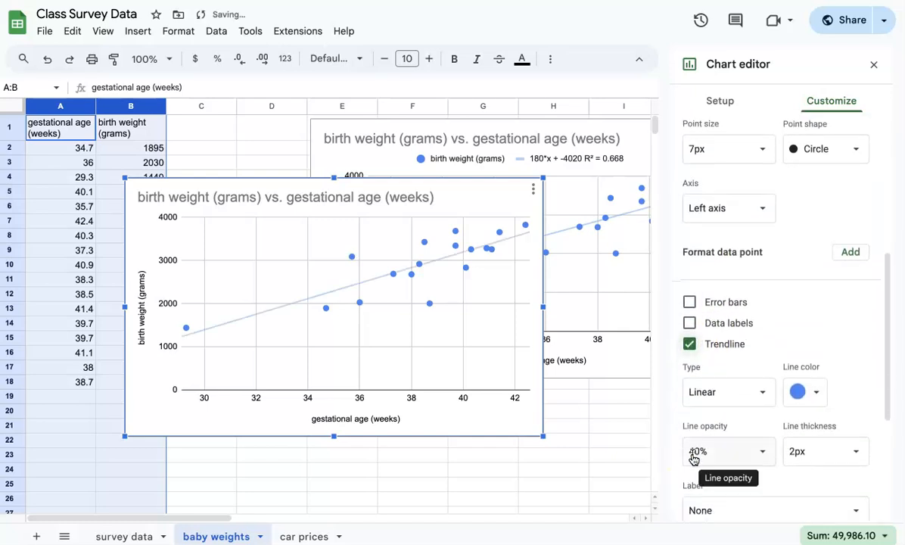
pyautogui.scroll(-1, 693, 457)
pyautogui.click(692, 454)
pyautogui.click(693, 490)
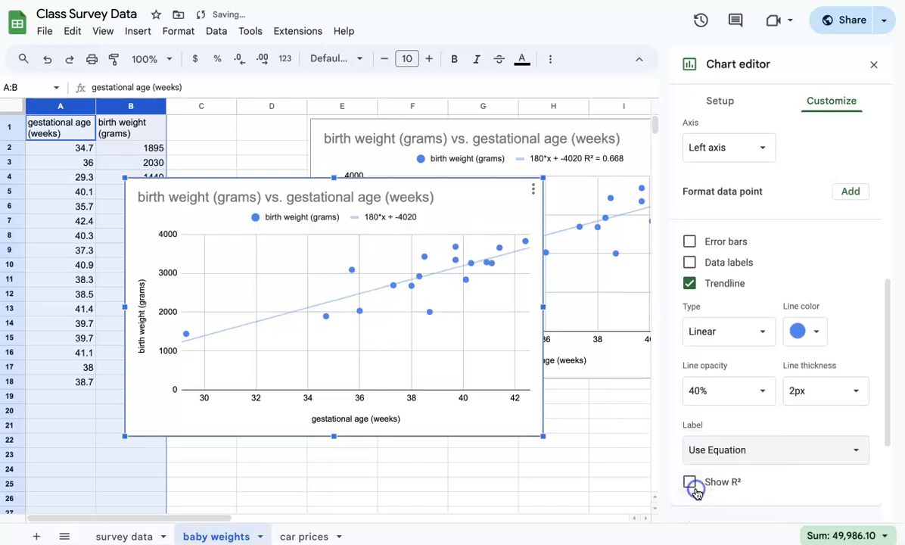
pyautogui.click(689, 482)
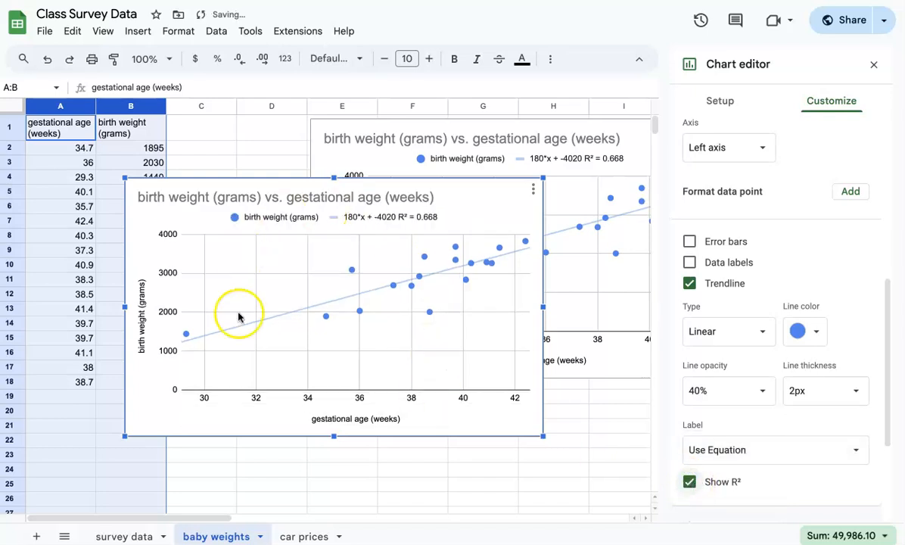
pyautogui.click(119, 539)
# - Insert a scatter chart from columns B:C, the exercise and sleep hours
pyautogui.click(416, 367)
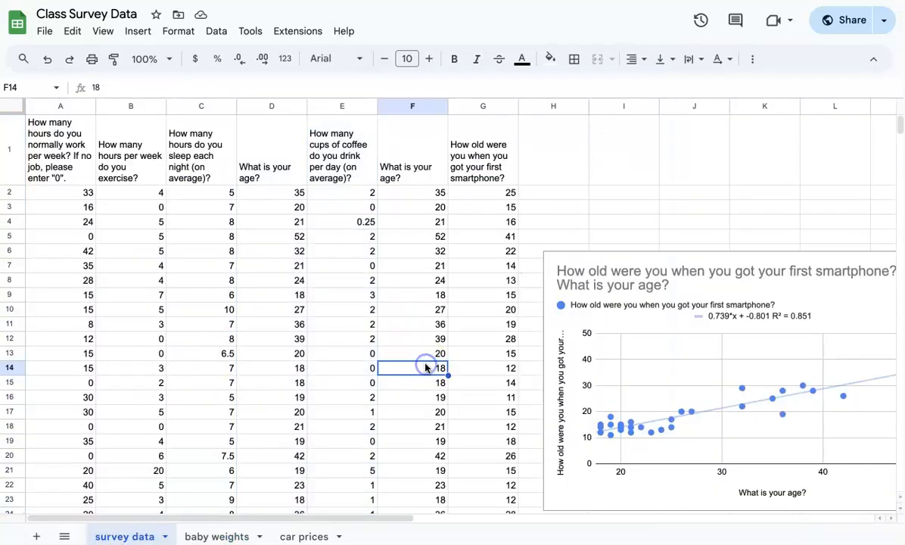
pyautogui.moveTo(142, 105); pyautogui.dragTo(176, 104)
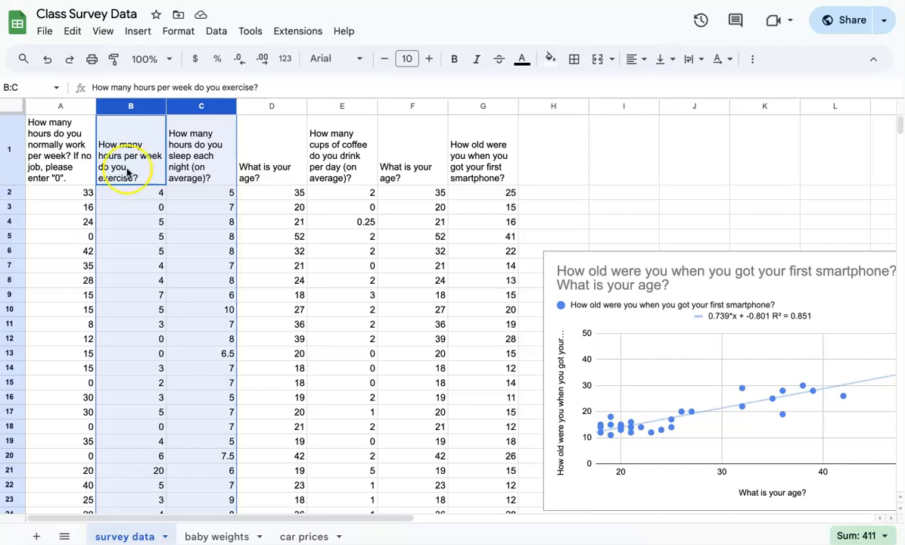
pyautogui.click(141, 31)
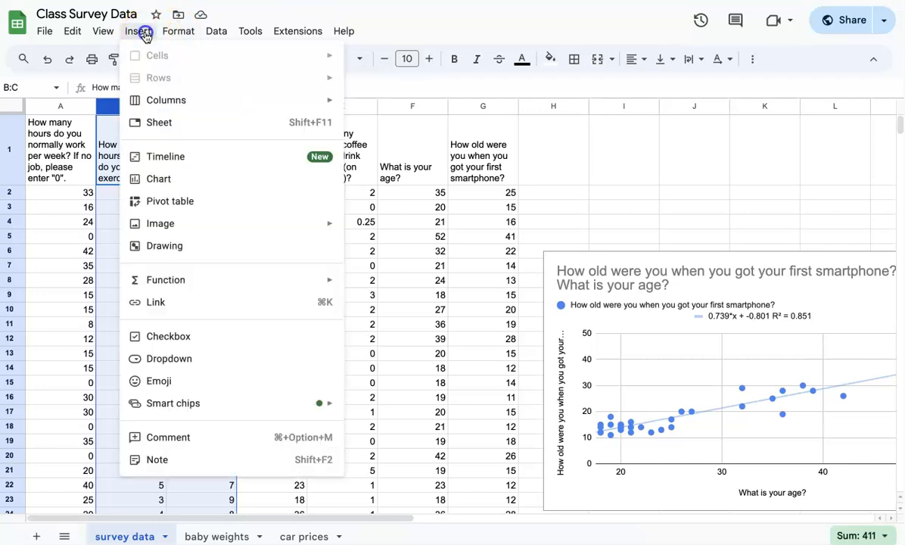
pyautogui.click(157, 179)
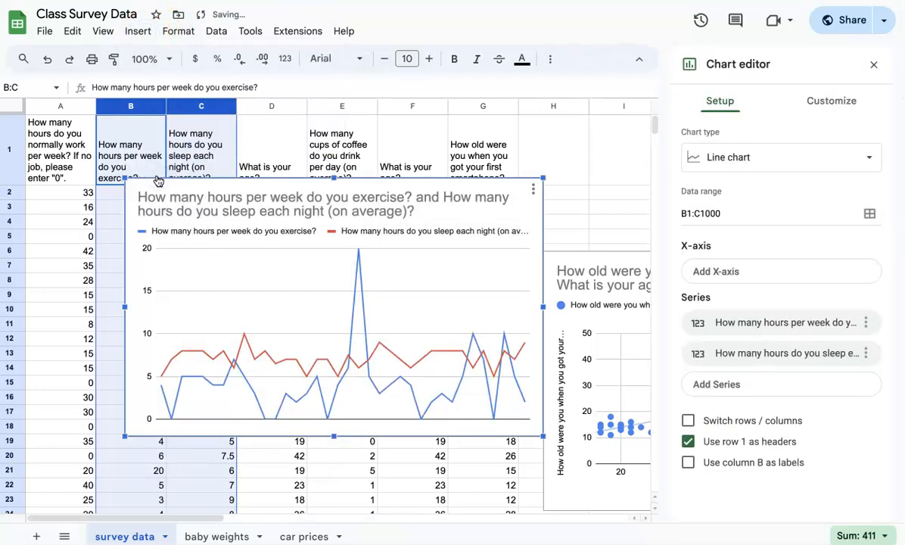
pyautogui.click(807, 156)
pyautogui.click(807, 225)
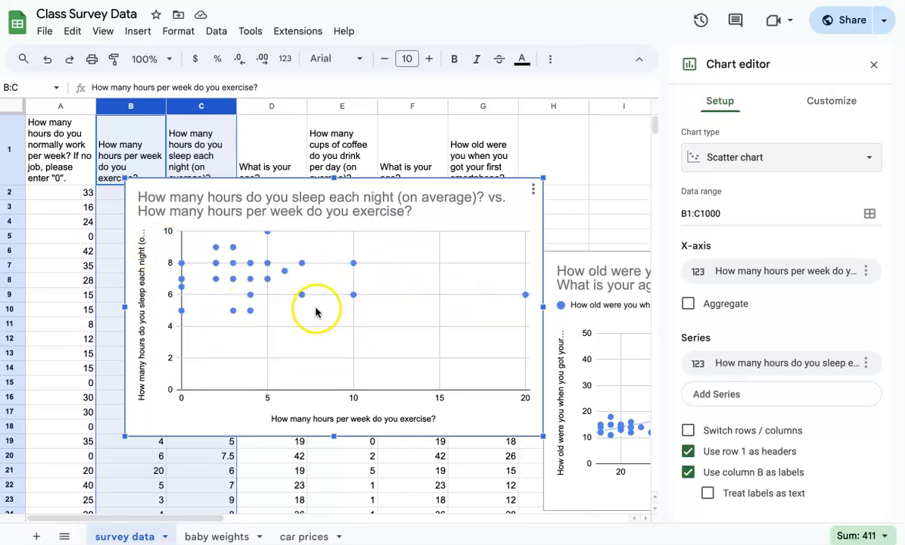
# - Add a series trendline labelled with its equation, -0.0265*x + 7.31
pyautogui.click(827, 100)
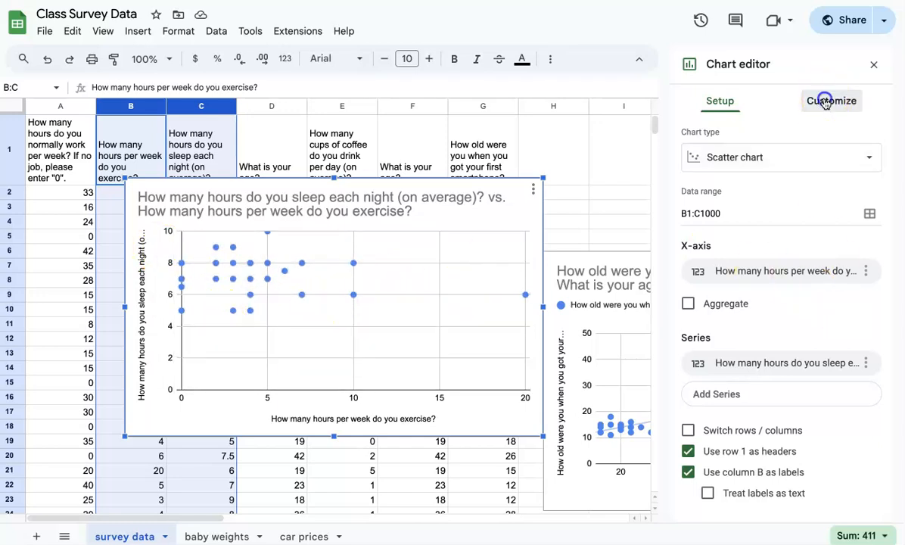
pyautogui.click(712, 220)
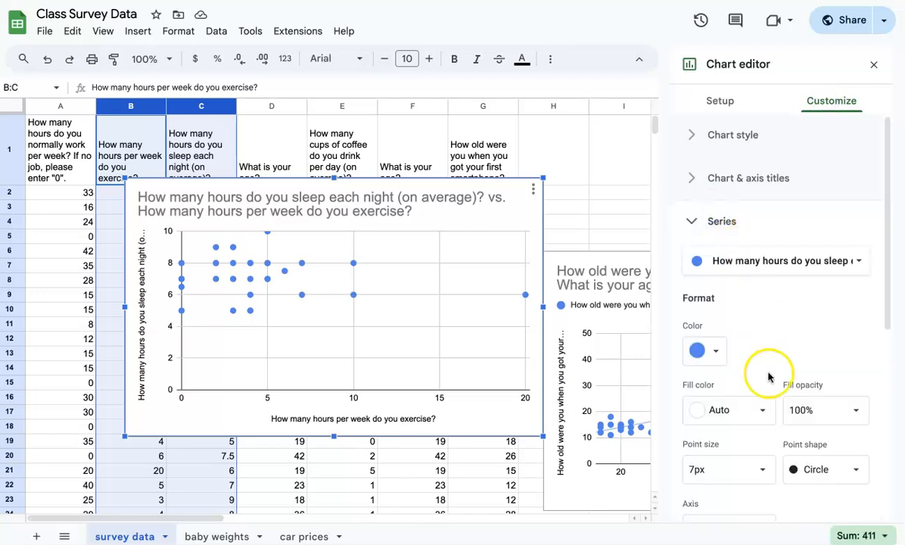
pyautogui.scroll(-3, 764, 373)
pyautogui.click(689, 471)
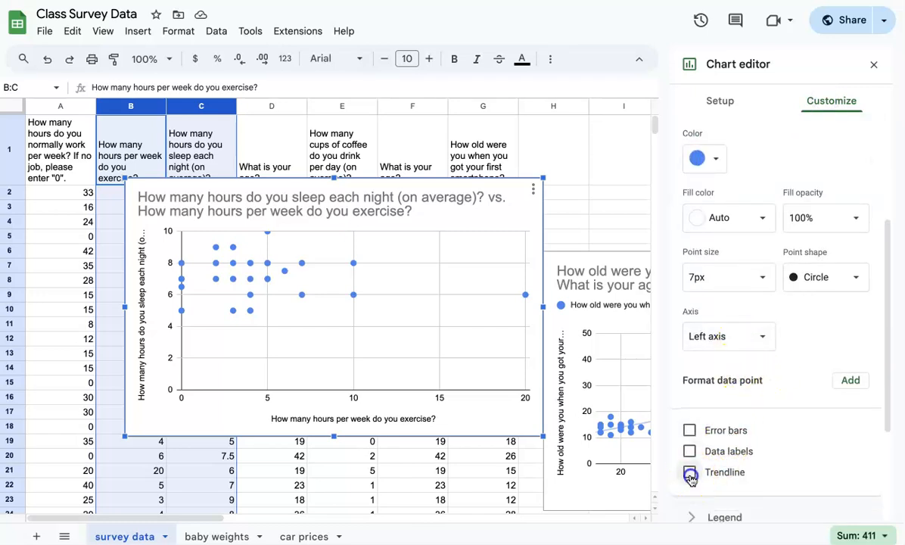
pyautogui.scroll(-2, 691, 478)
pyautogui.click(691, 450)
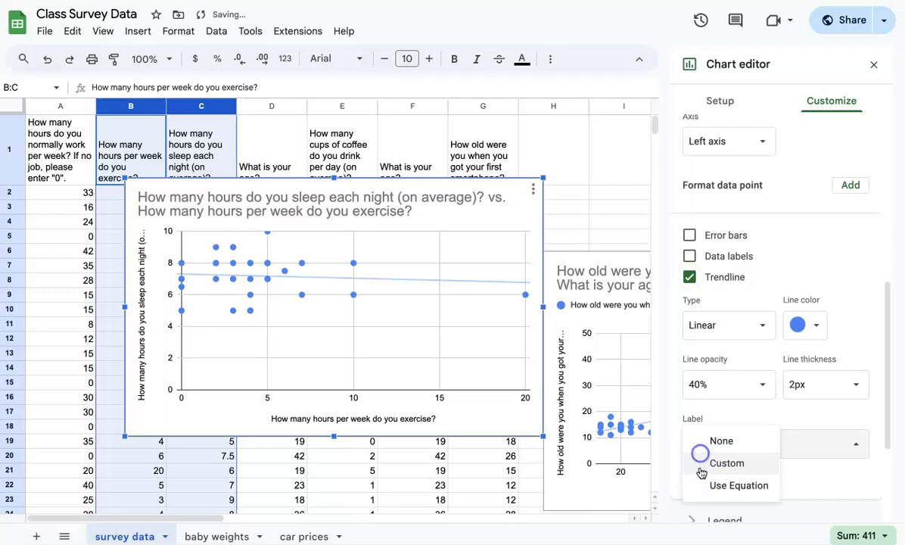
pyautogui.click(701, 485)
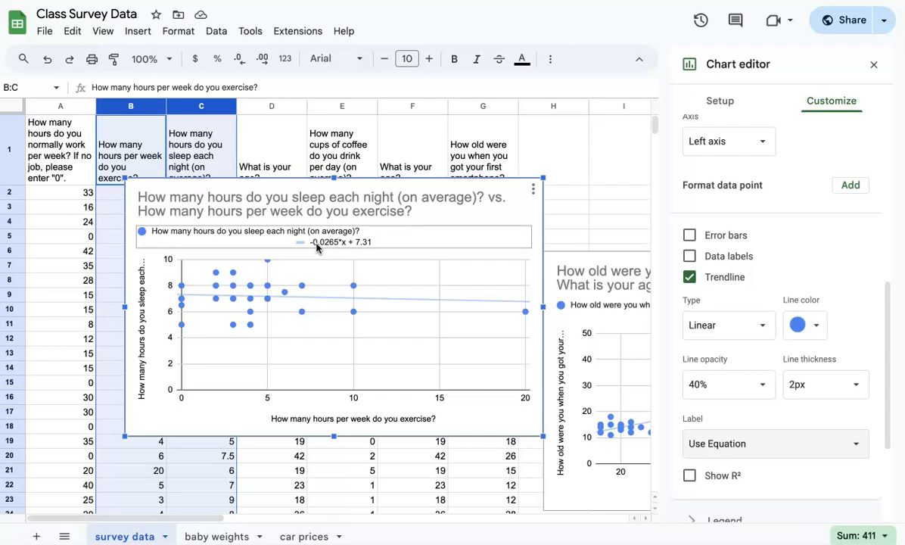
# - Nudge the sleep chart slightly right and down, then deselect it
pyautogui.click(318, 255)
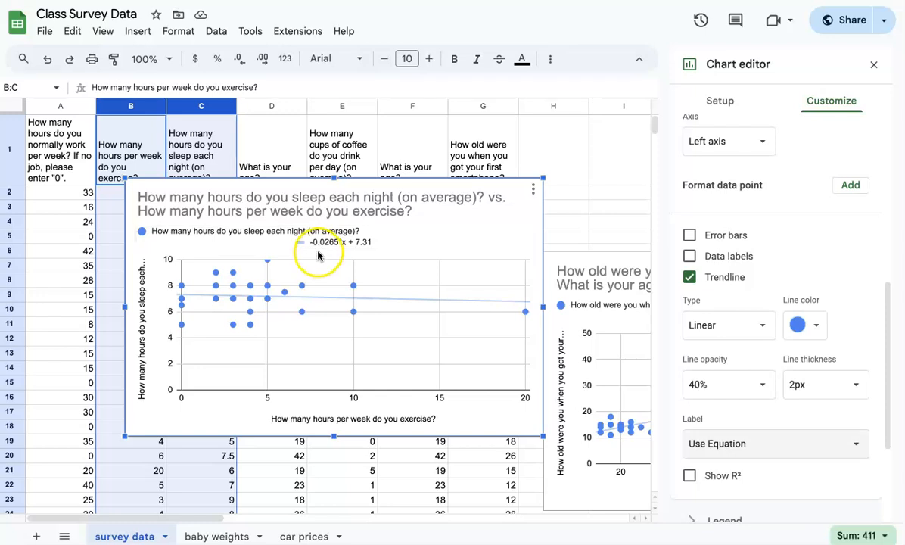
pyautogui.click(247, 357)
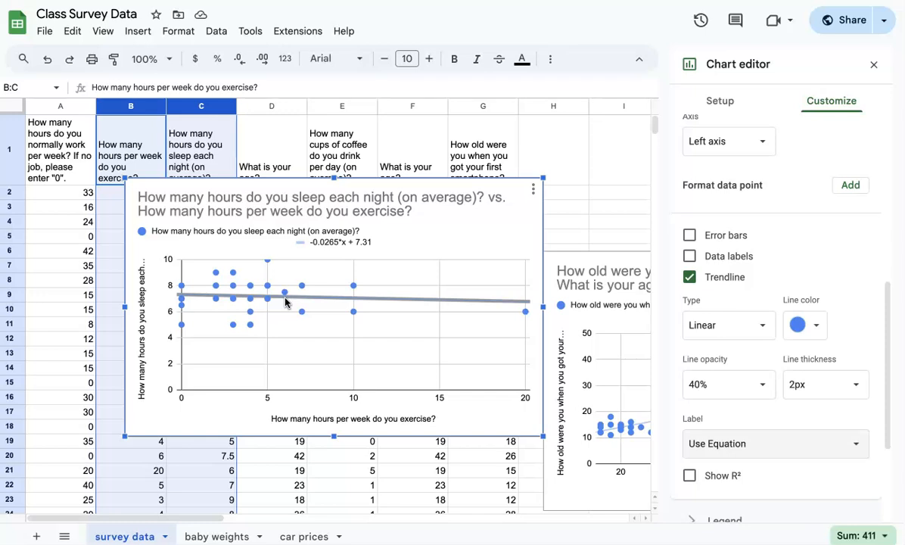
pyautogui.moveTo(522, 188); pyautogui.dragTo(617, 250)
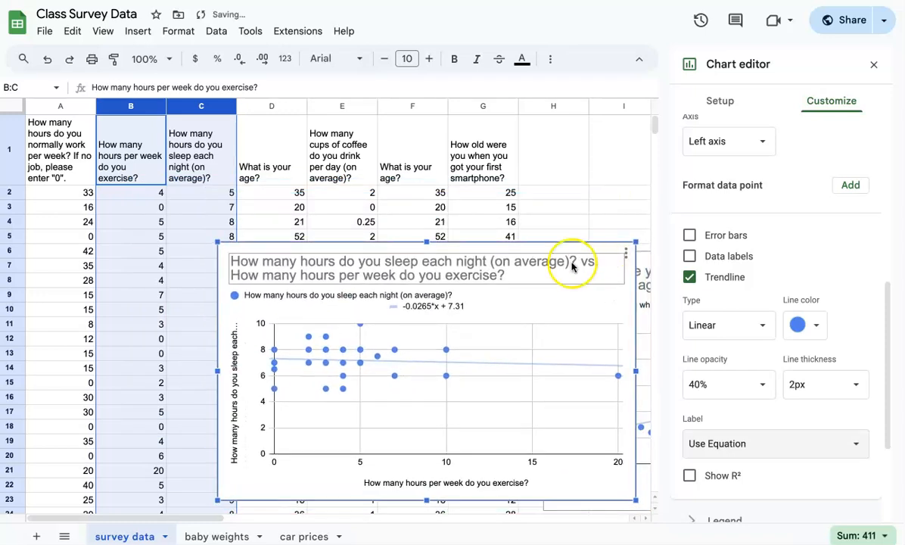
pyautogui.click(332, 165)
# - Insert a scatter chart of columns A:B, work hours versus weekly exercise hours, and reposition it
pyautogui.moveTo(46, 106); pyautogui.dragTo(114, 106)
pyautogui.click(137, 33)
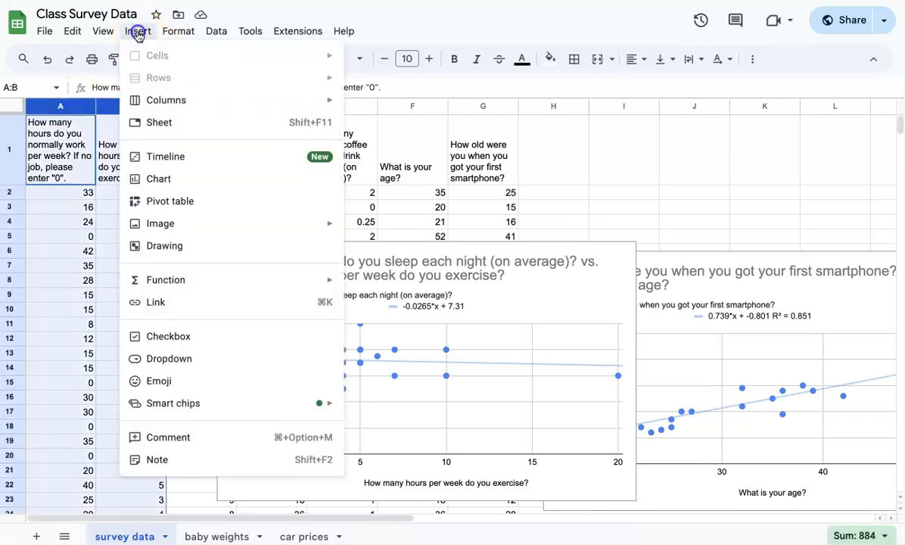
pyautogui.click(174, 179)
pyautogui.moveTo(173, 183); pyautogui.dragTo(340, 148)
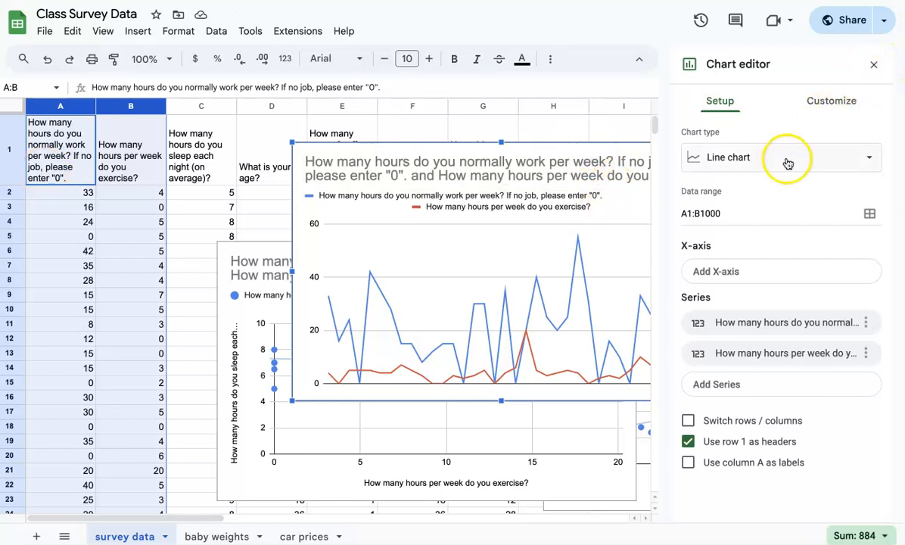
pyautogui.click(735, 155)
pyautogui.click(816, 236)
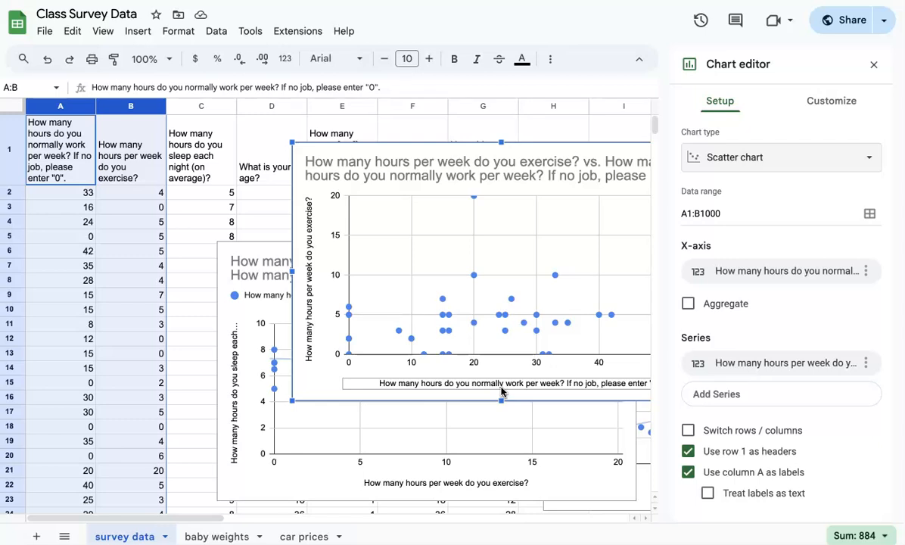
# - Add a linear trendline labelled with its equation and R² (0.0359*x + 3.49, R² = 0.018)
pyautogui.click(828, 101)
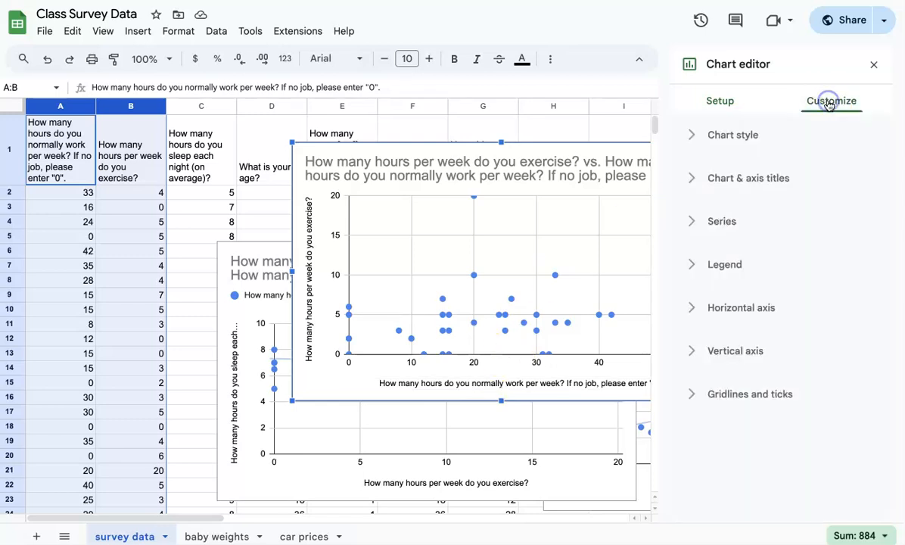
pyautogui.click(711, 224)
pyautogui.scroll(-3, 739, 357)
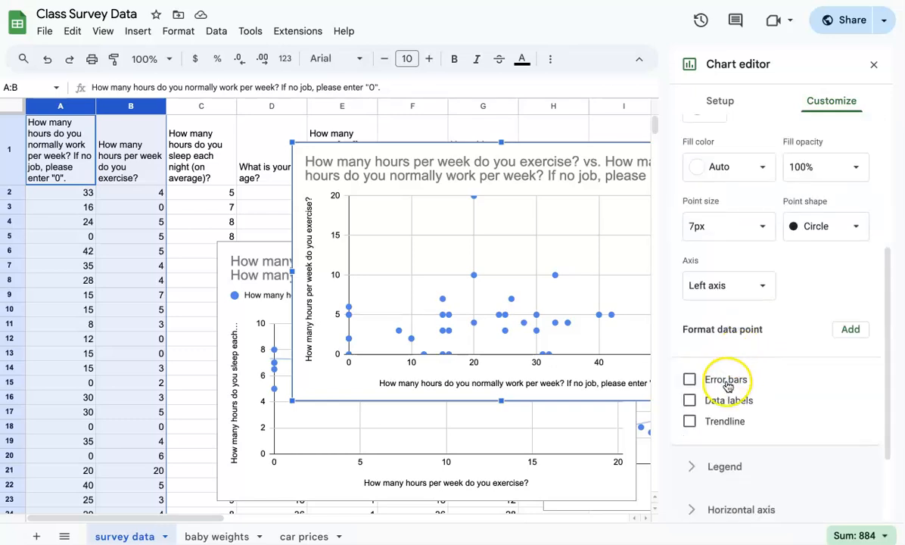
pyautogui.click(690, 421)
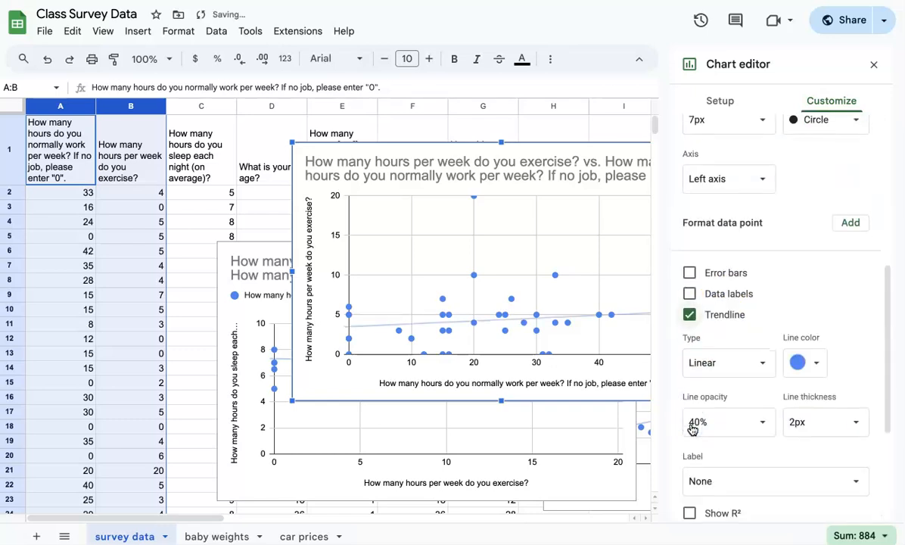
pyautogui.click(689, 515)
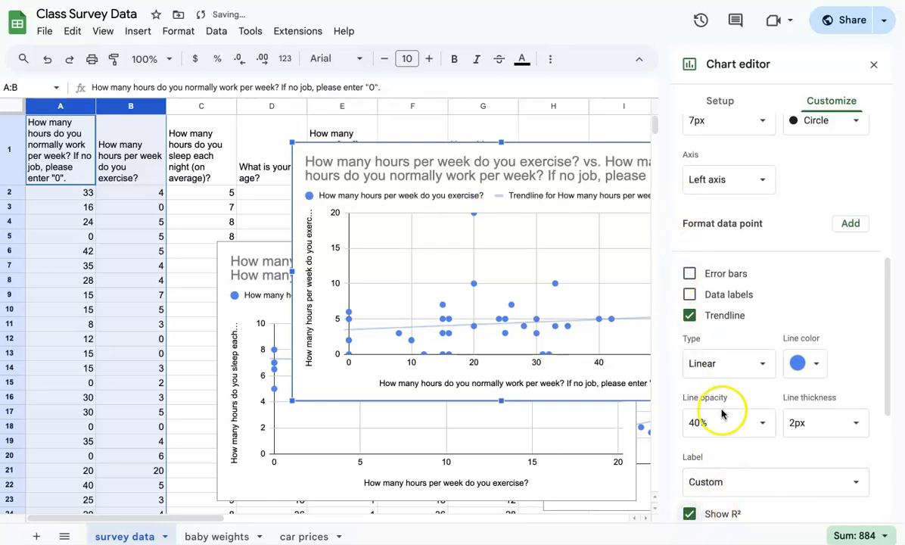
pyautogui.scroll(-2, 721, 439)
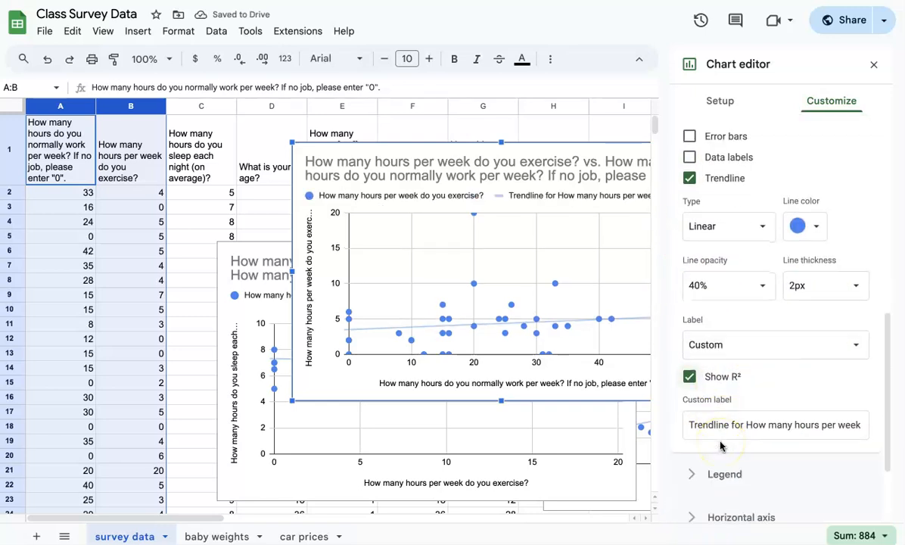
pyautogui.click(727, 344)
pyautogui.click(720, 365)
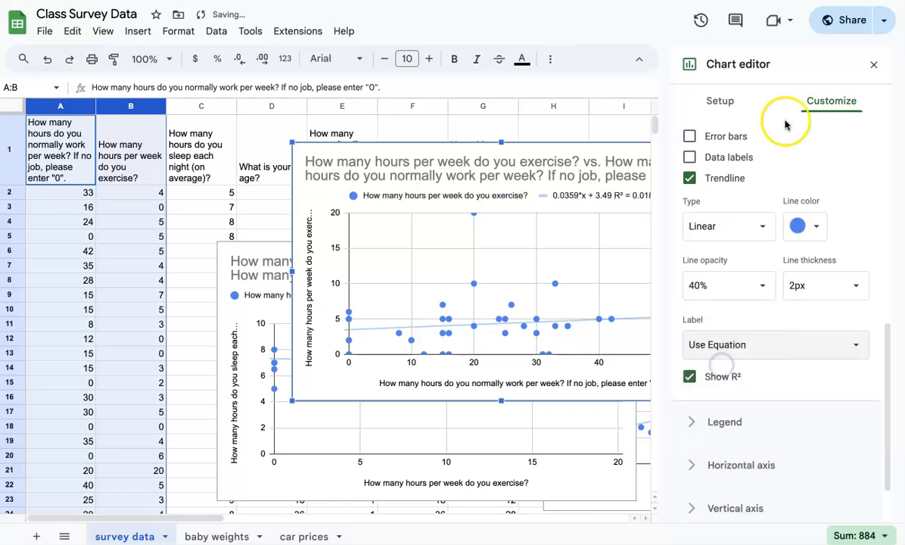
pyautogui.click(873, 65)
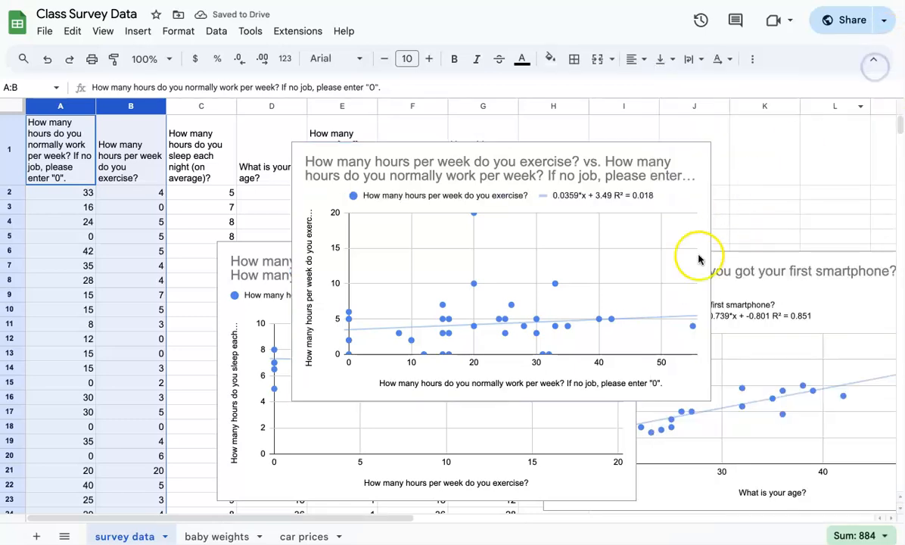